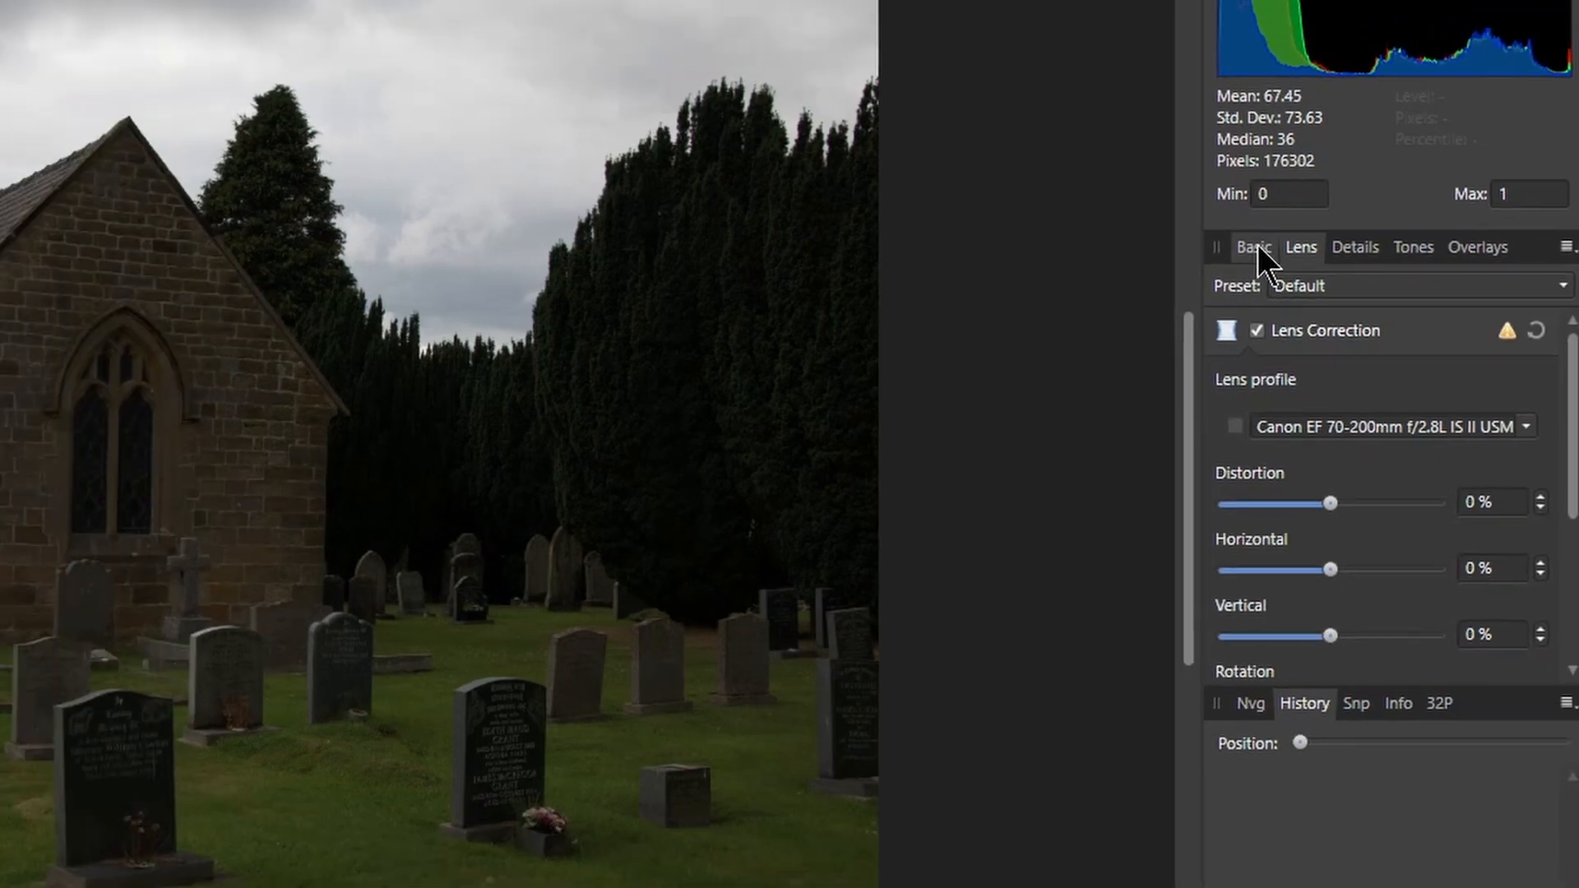
Step: Raise the photo's exposure to 2.211
left_click(1212, 224)
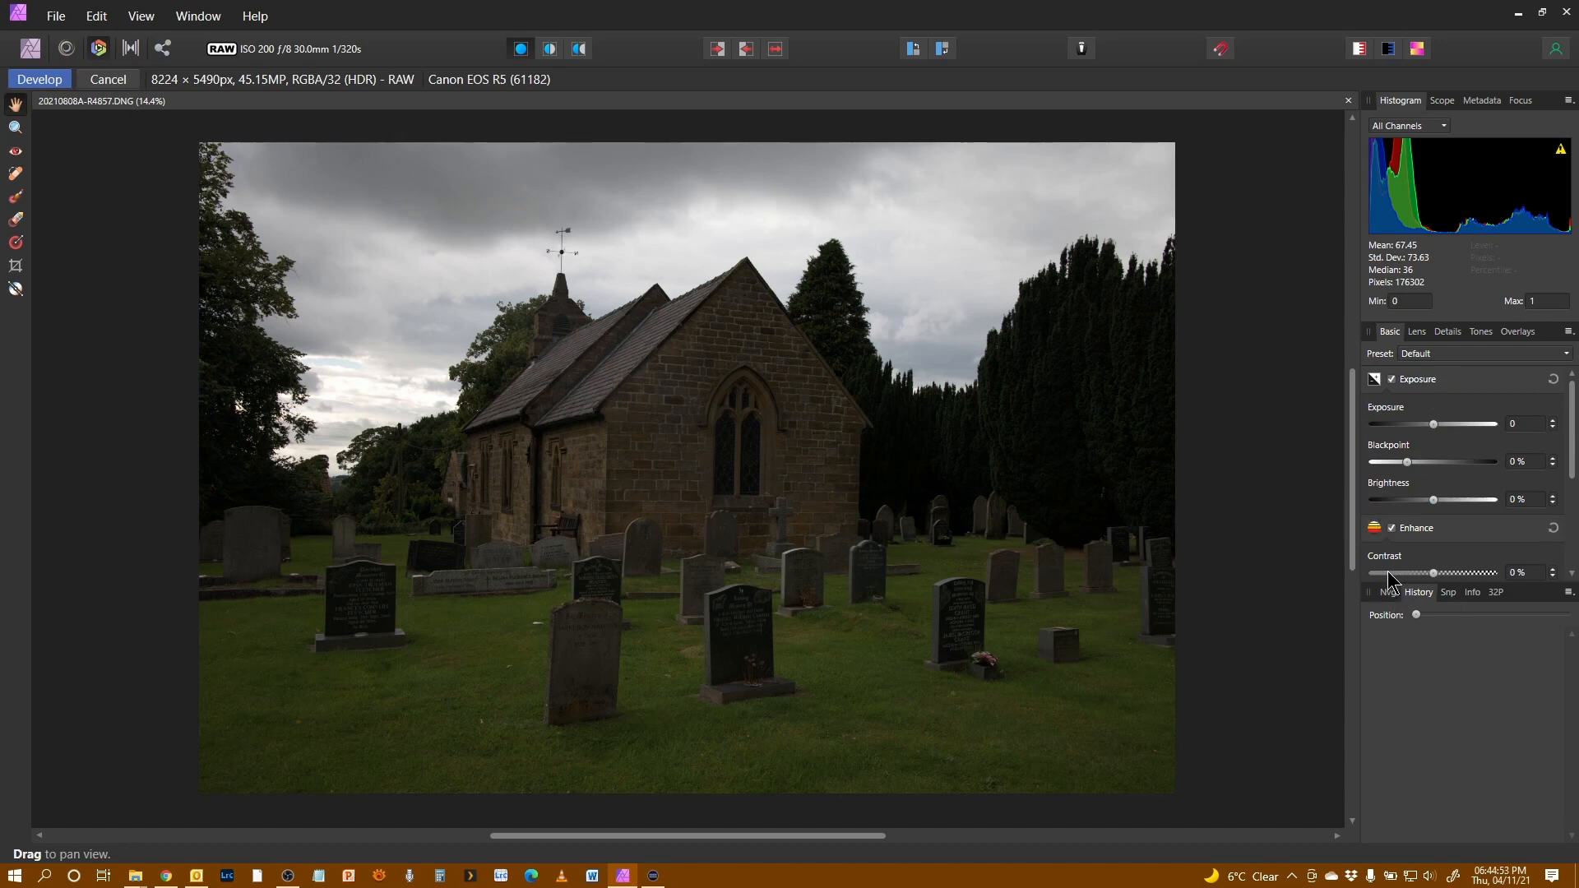
left_click_drag(1434, 423, 1459, 422)
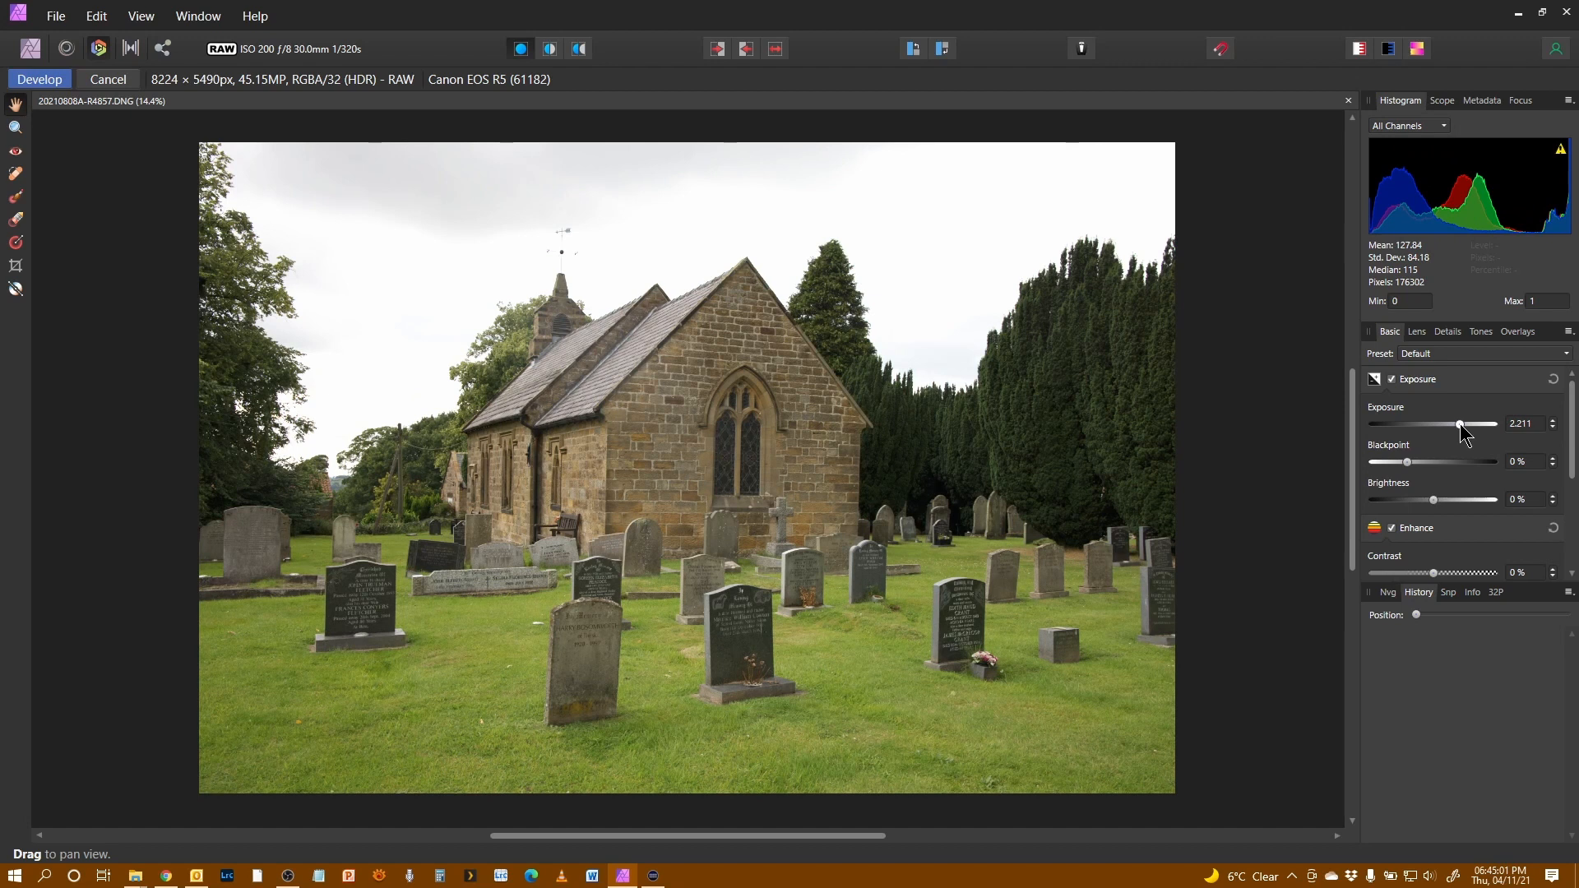
Step: Enable the Shadows & Highlights adjustment and set highlights to -84 % and shadows to 13 %
left_click_drag(1571, 409, 1571, 499)
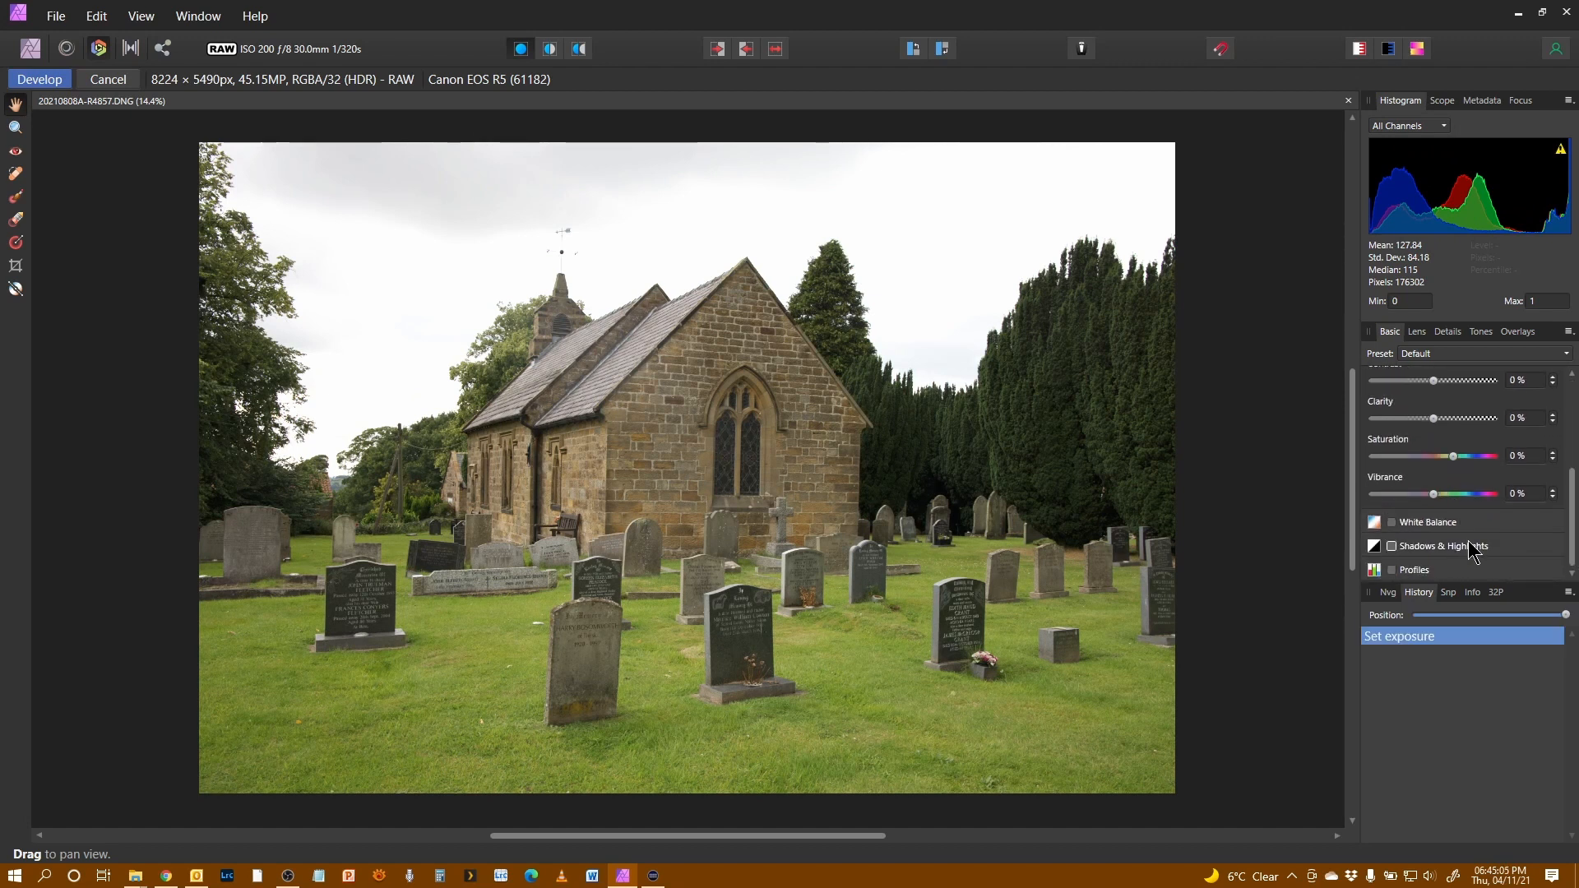
left_click(1391, 546)
scroll(1447, 538, "down", 2)
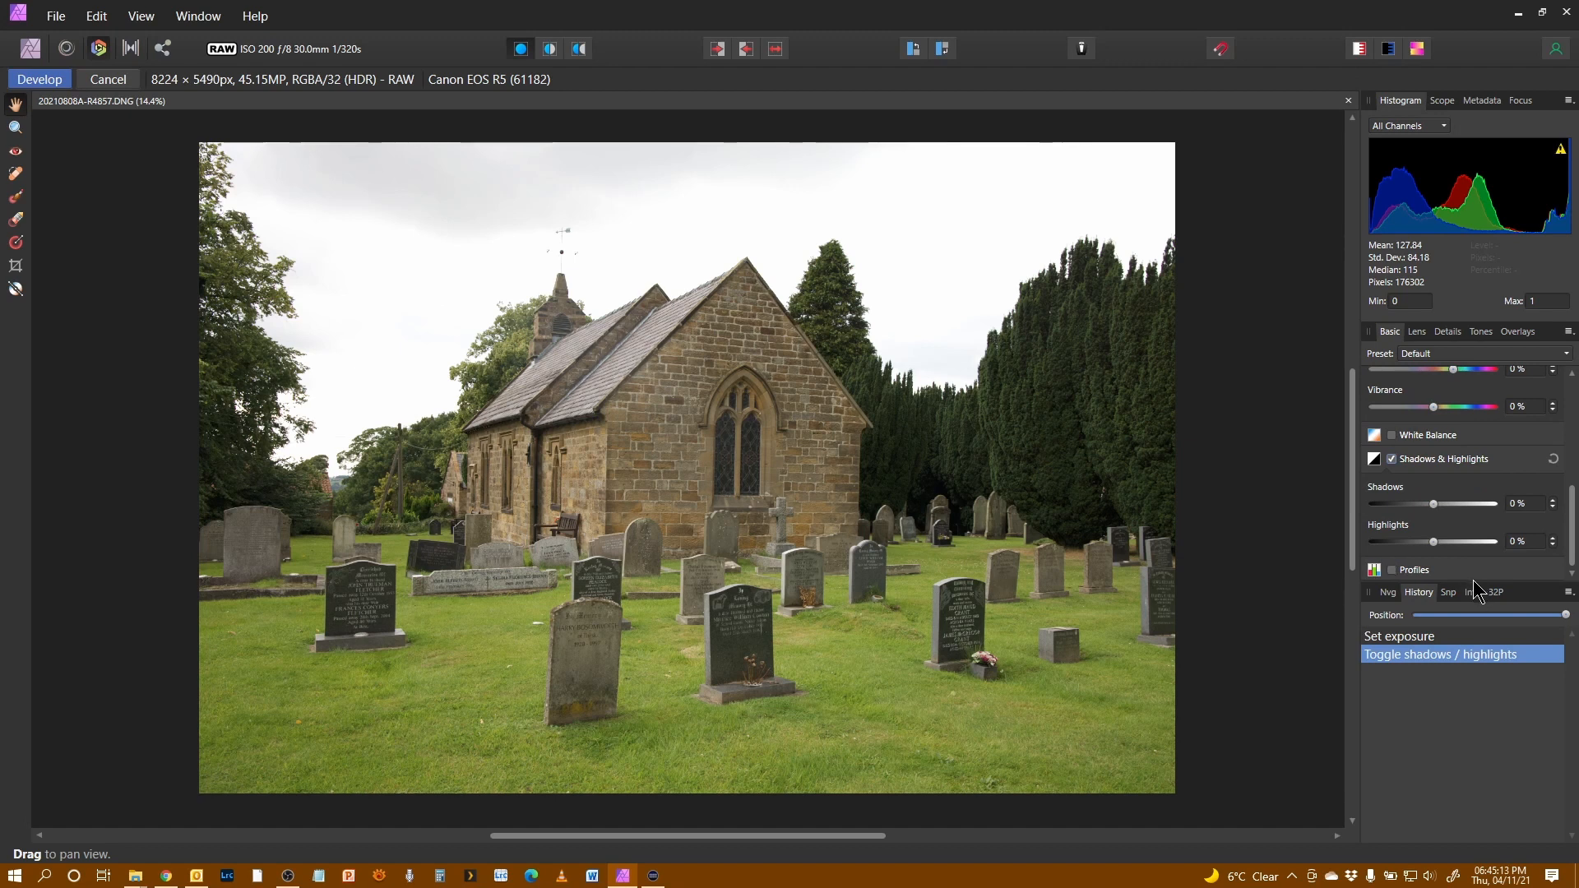
left_click_drag(1473, 580, 1473, 663)
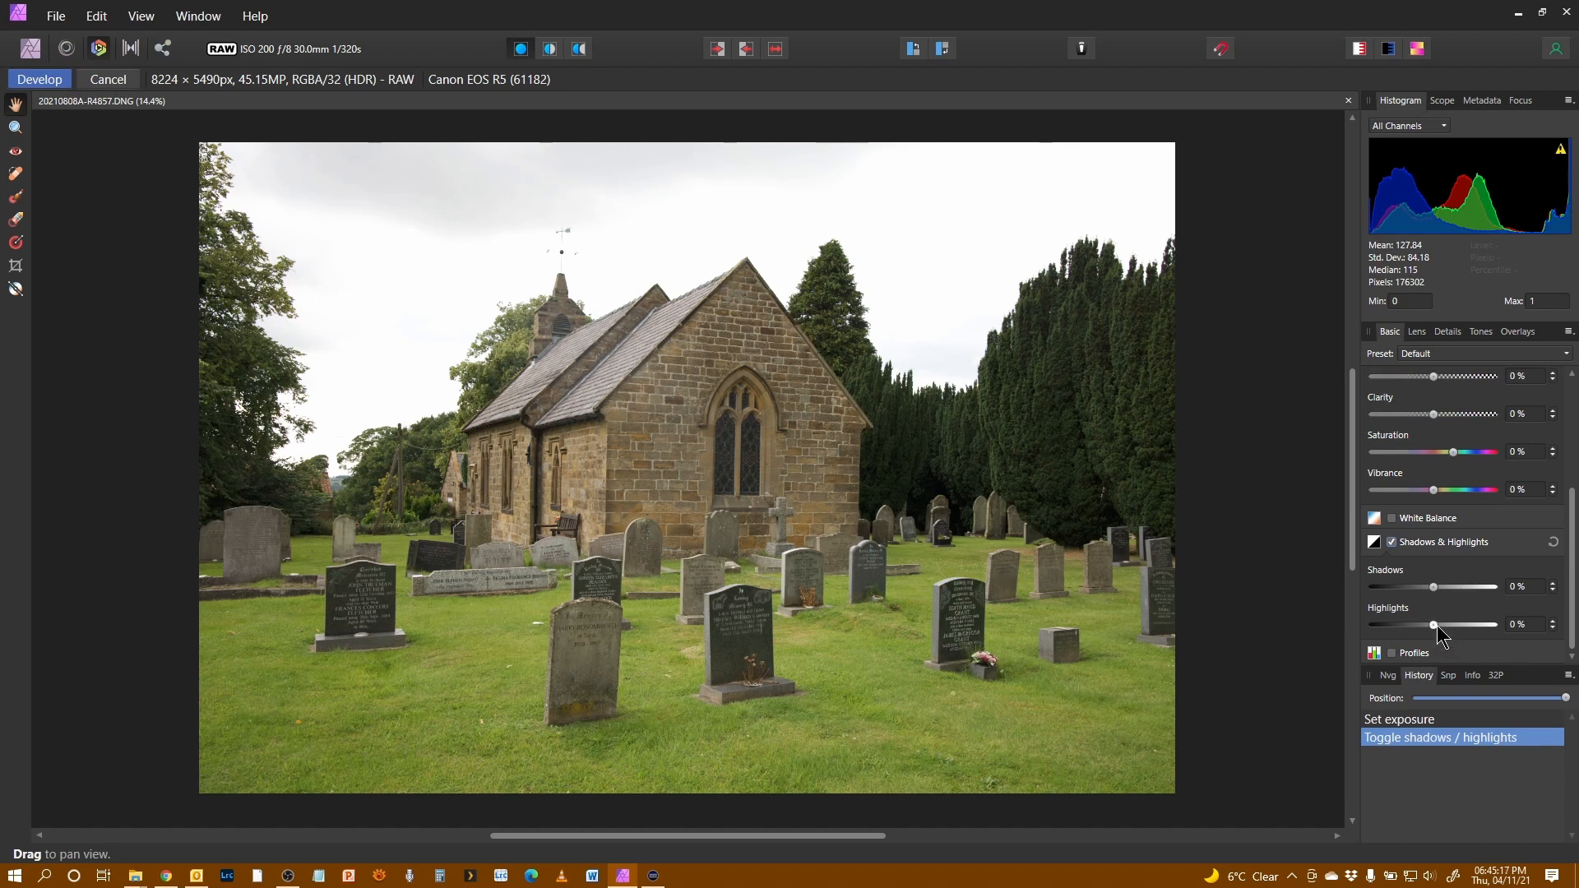
left_click_drag(1432, 623, 1386, 646)
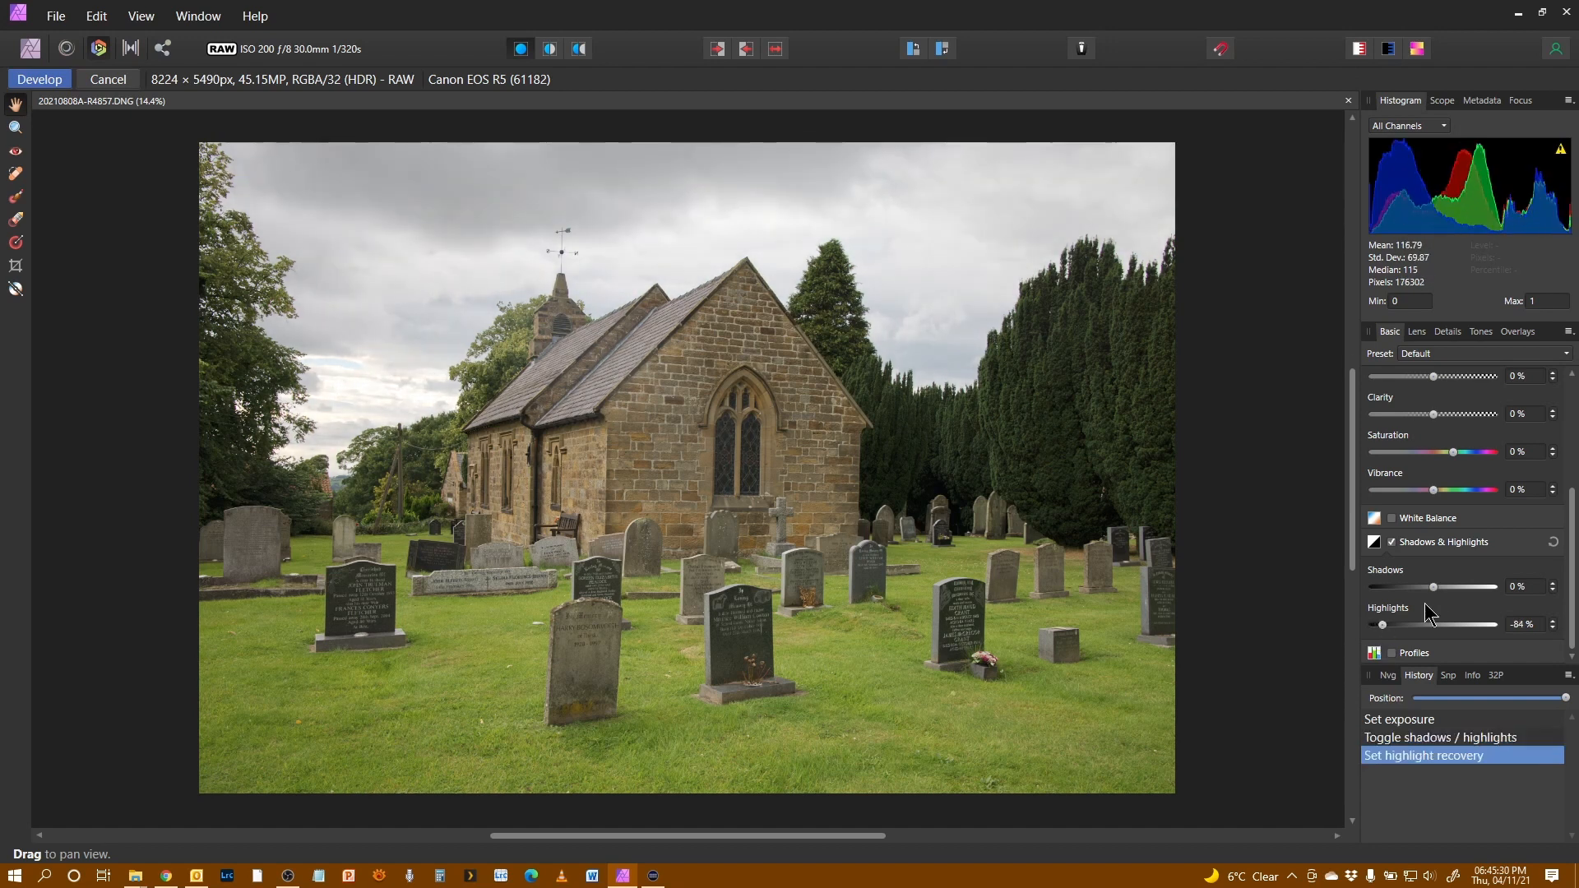
left_click_drag(1434, 587, 1440, 589)
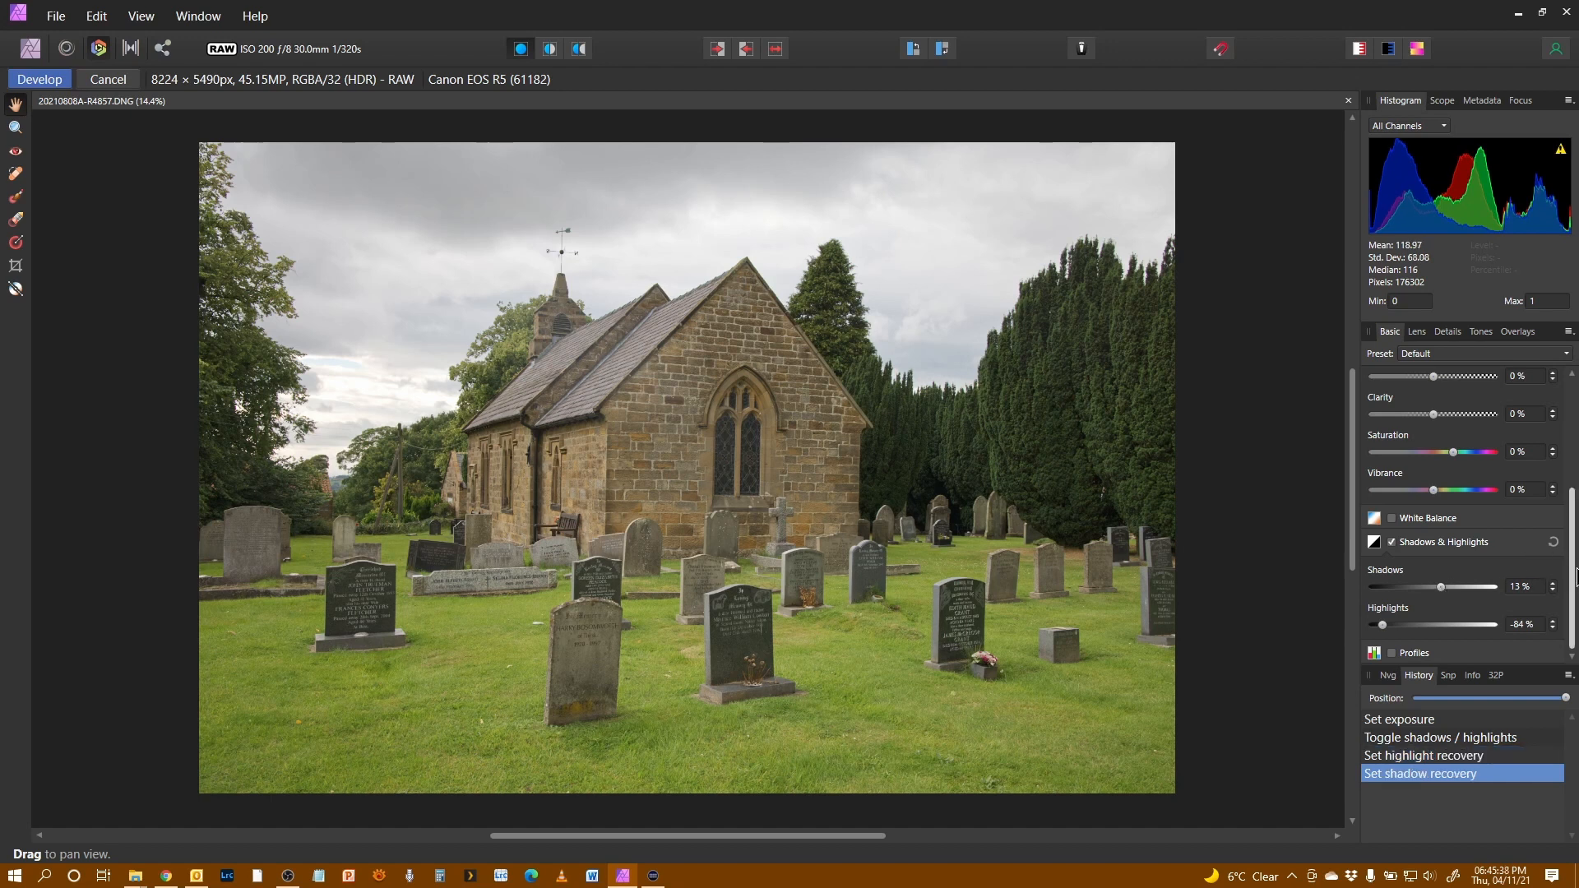
Step: Choose the Canon EF 28-105mm f/3.5-4.5 II USM lens profile for the lens correction
scroll(1562, 599, "up", 5)
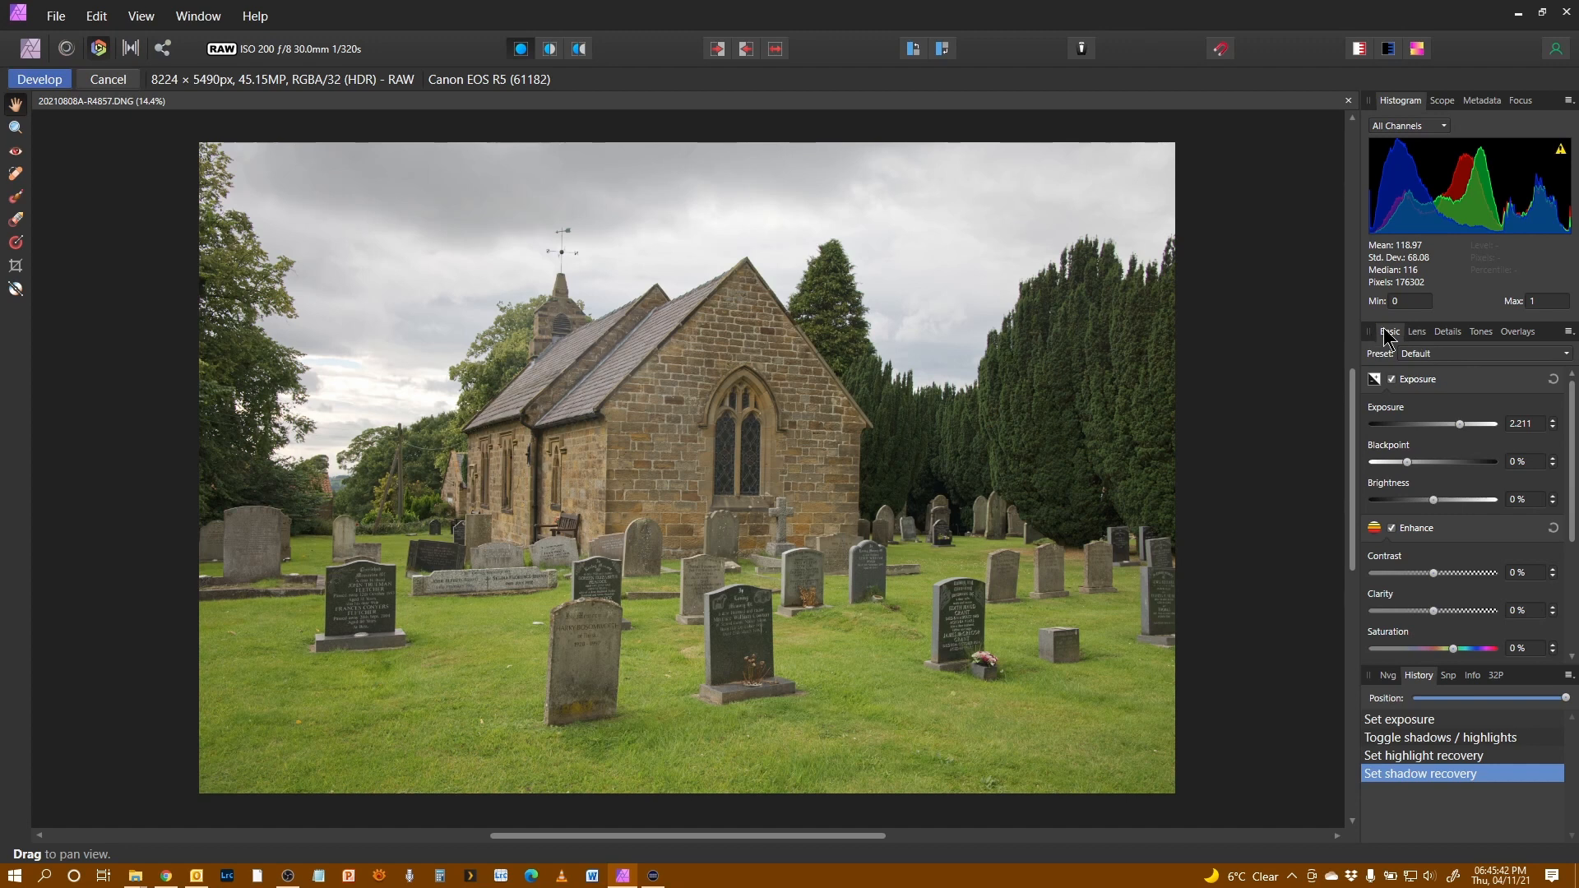
left_click(1416, 331)
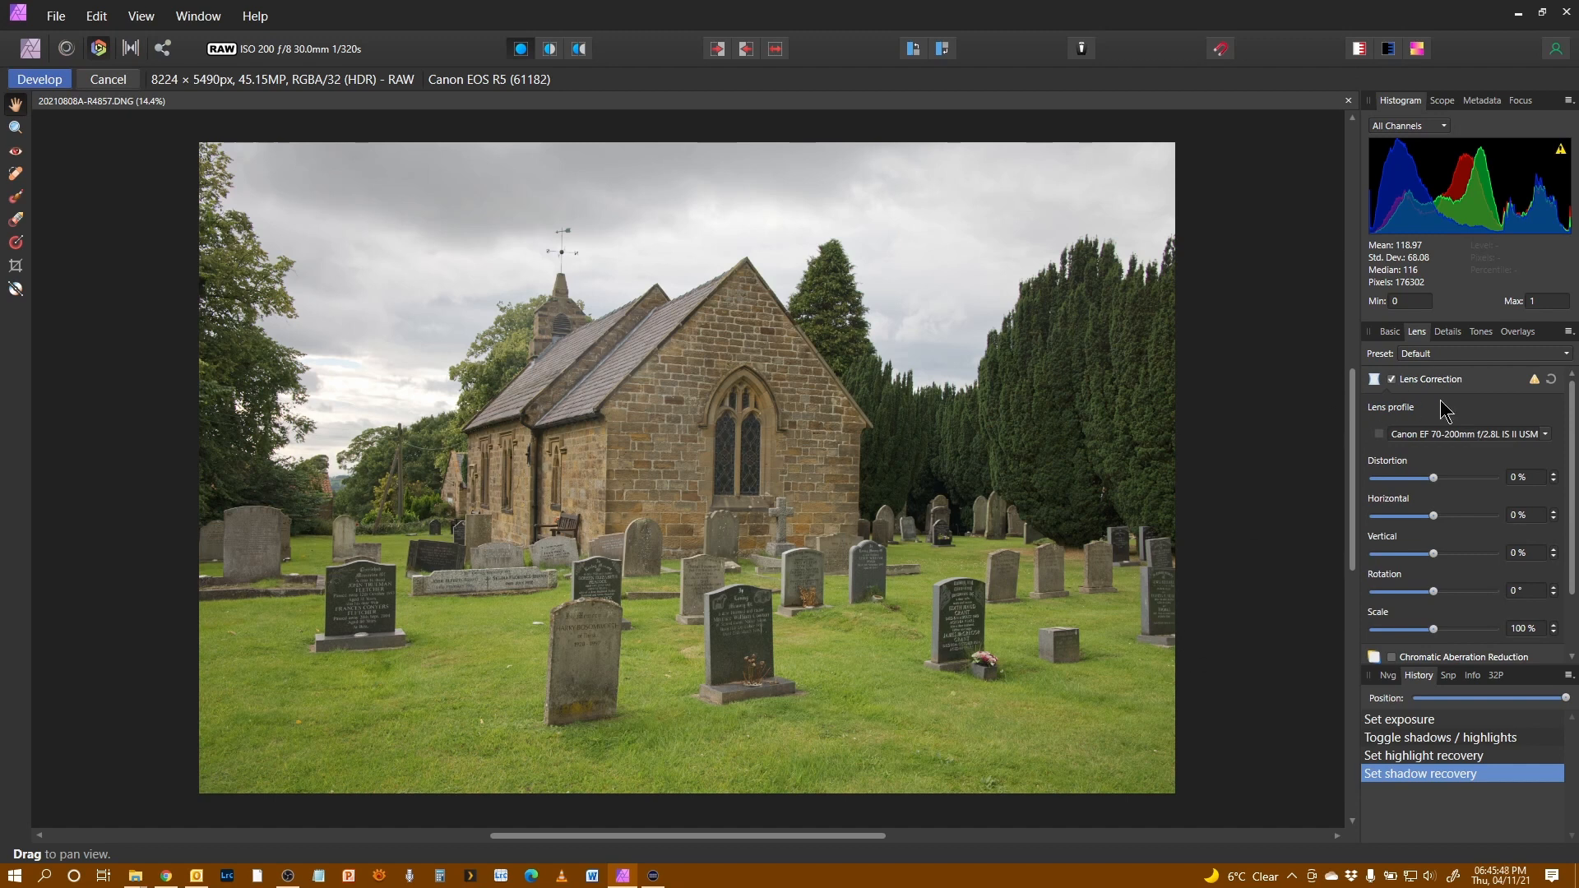
left_click(1539, 387)
left_click(1549, 388)
mouse_move(1537, 385)
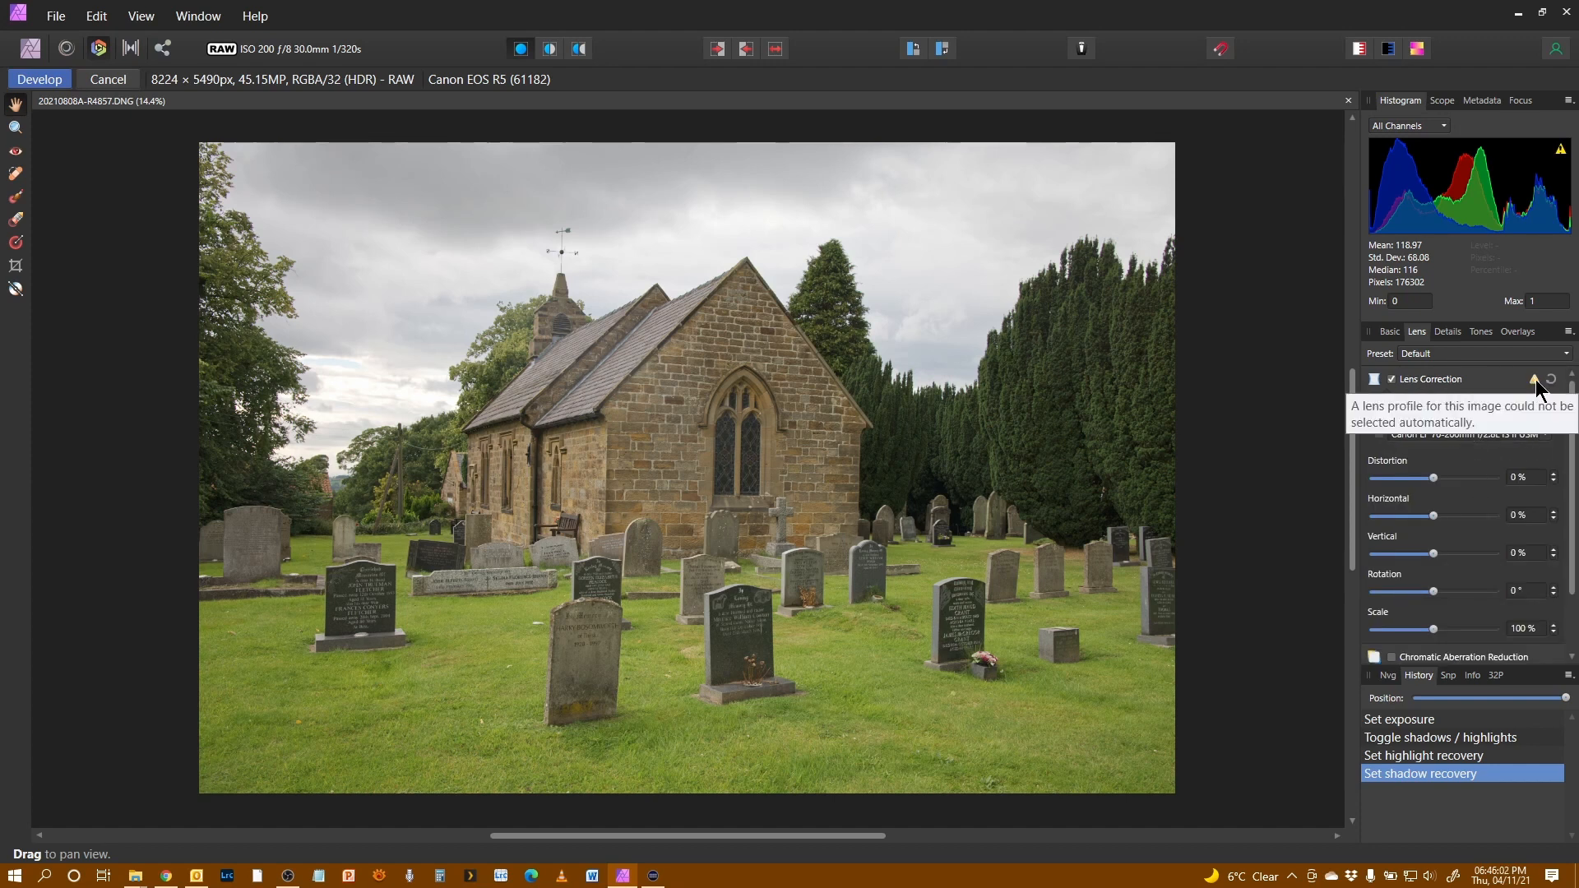
left_click(1451, 435)
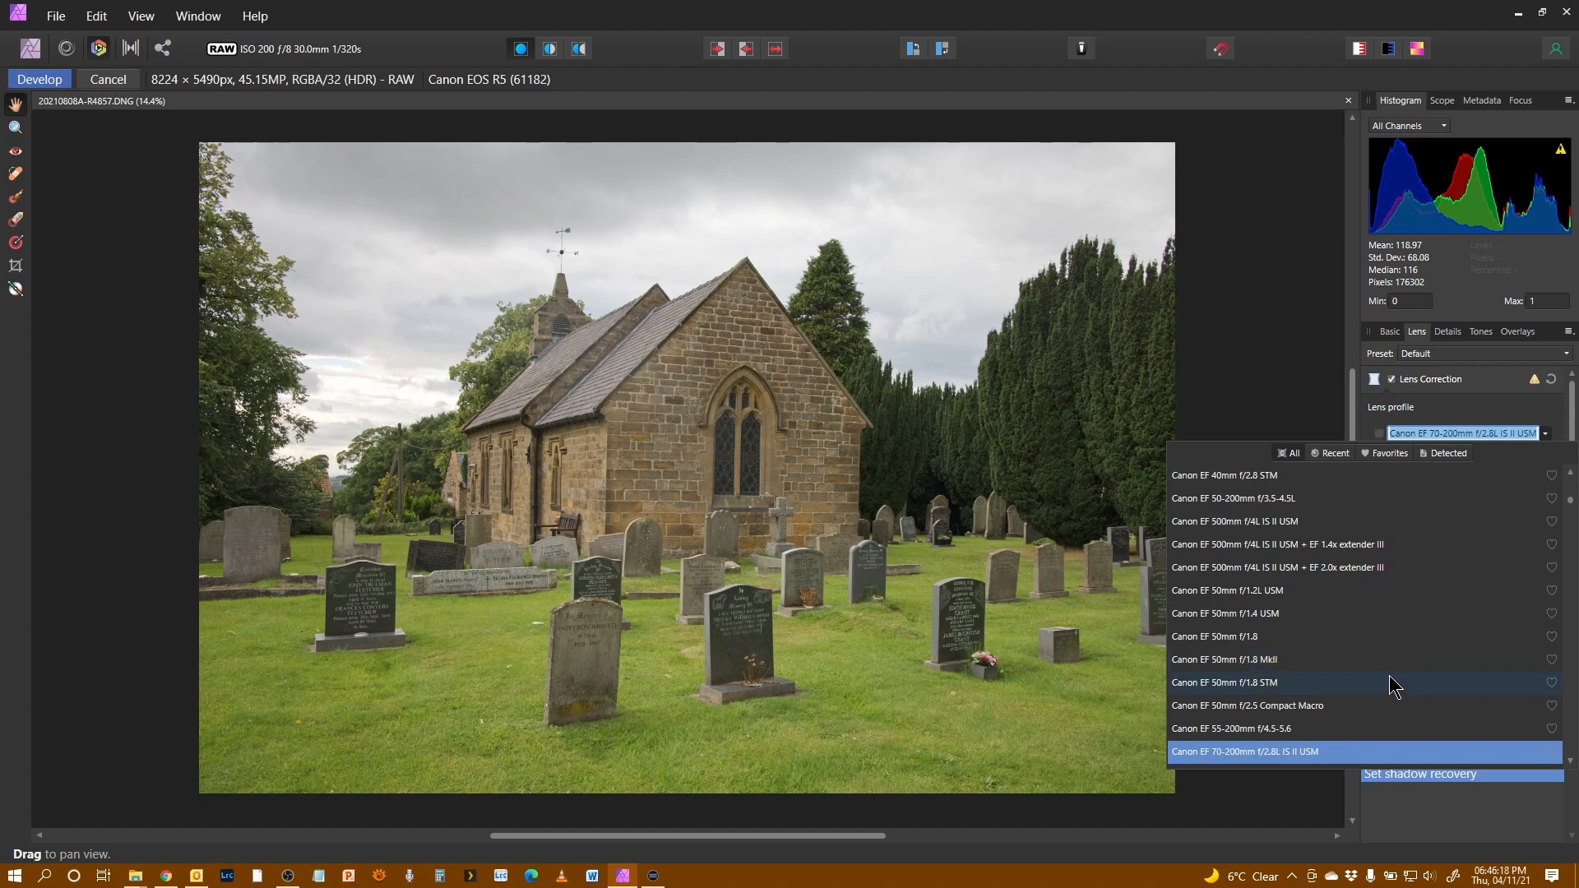
scroll(1393, 688, "up", 5)
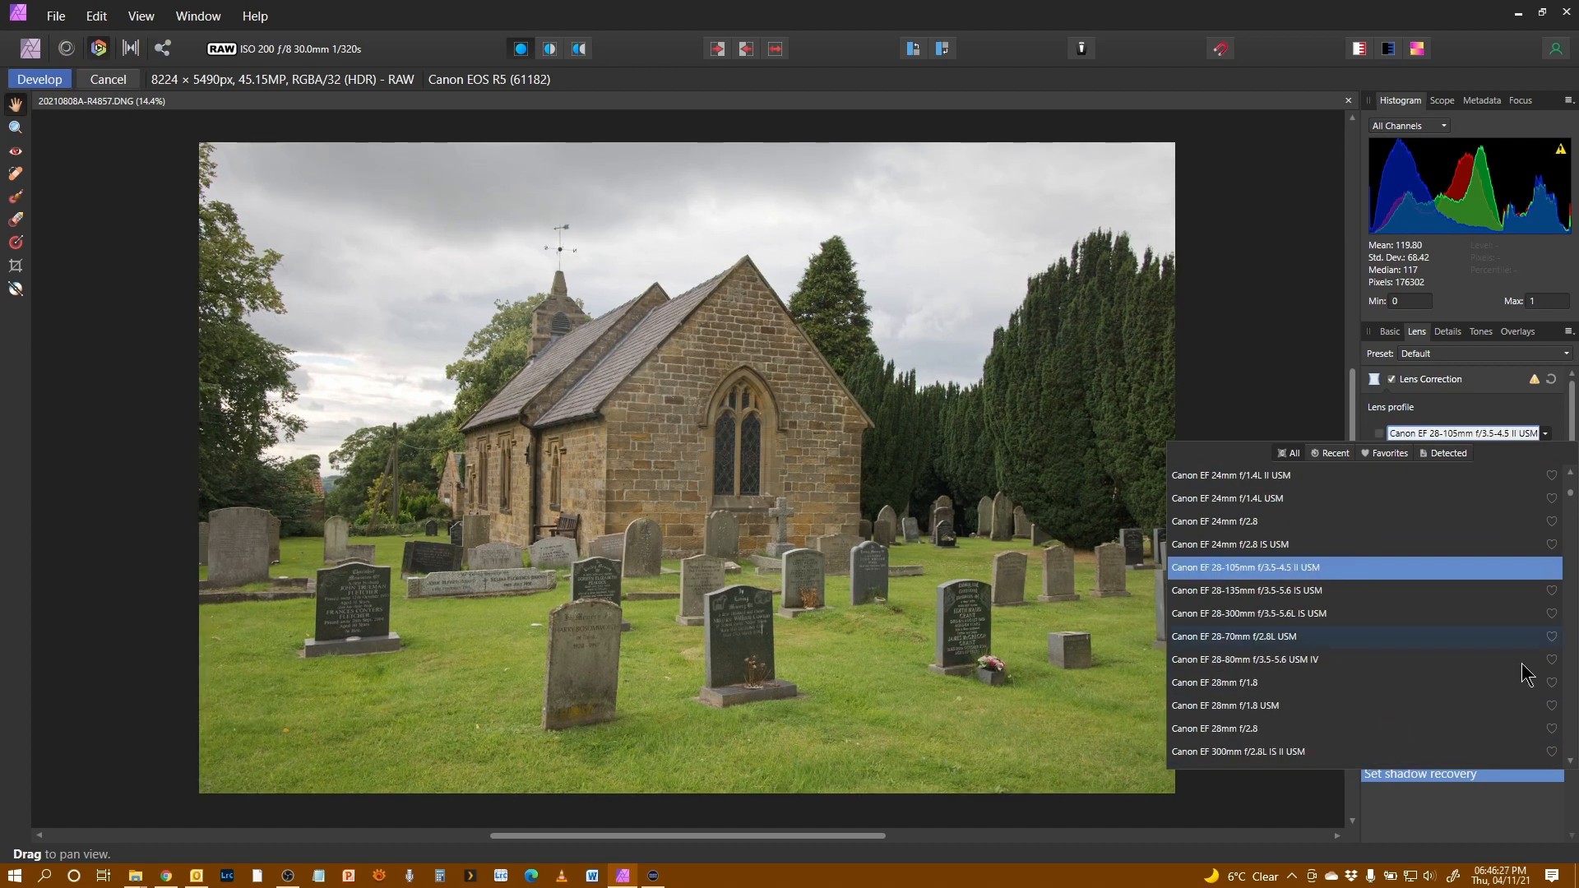
left_click(1472, 413)
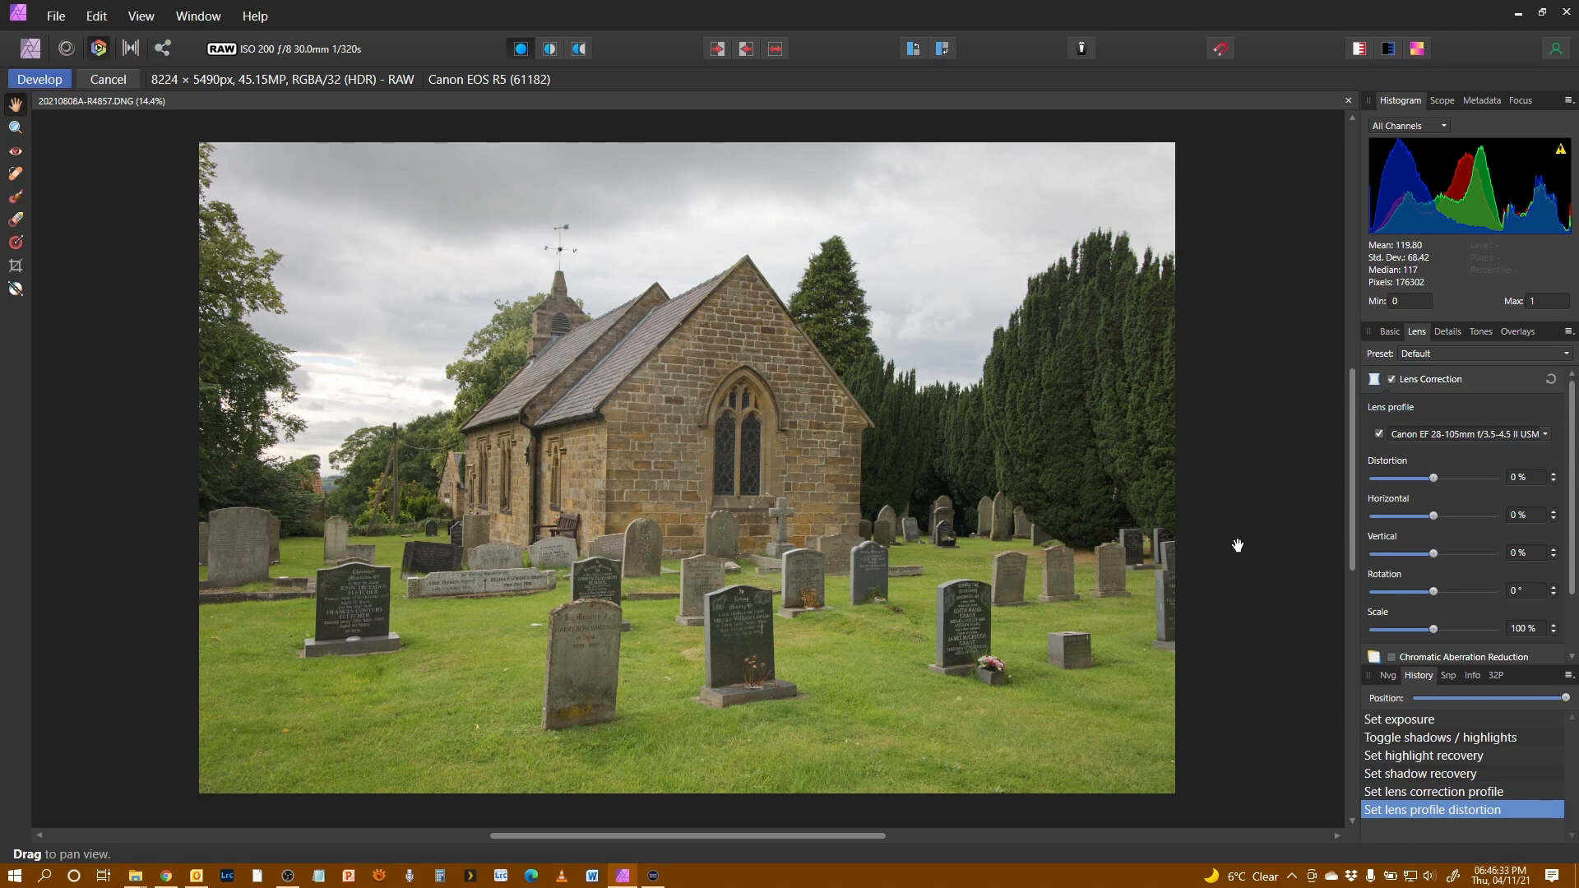
Step: Try a manual lens distortion of 55 % with the profile off, and restore 0 % with the profile on
left_click(1379, 434)
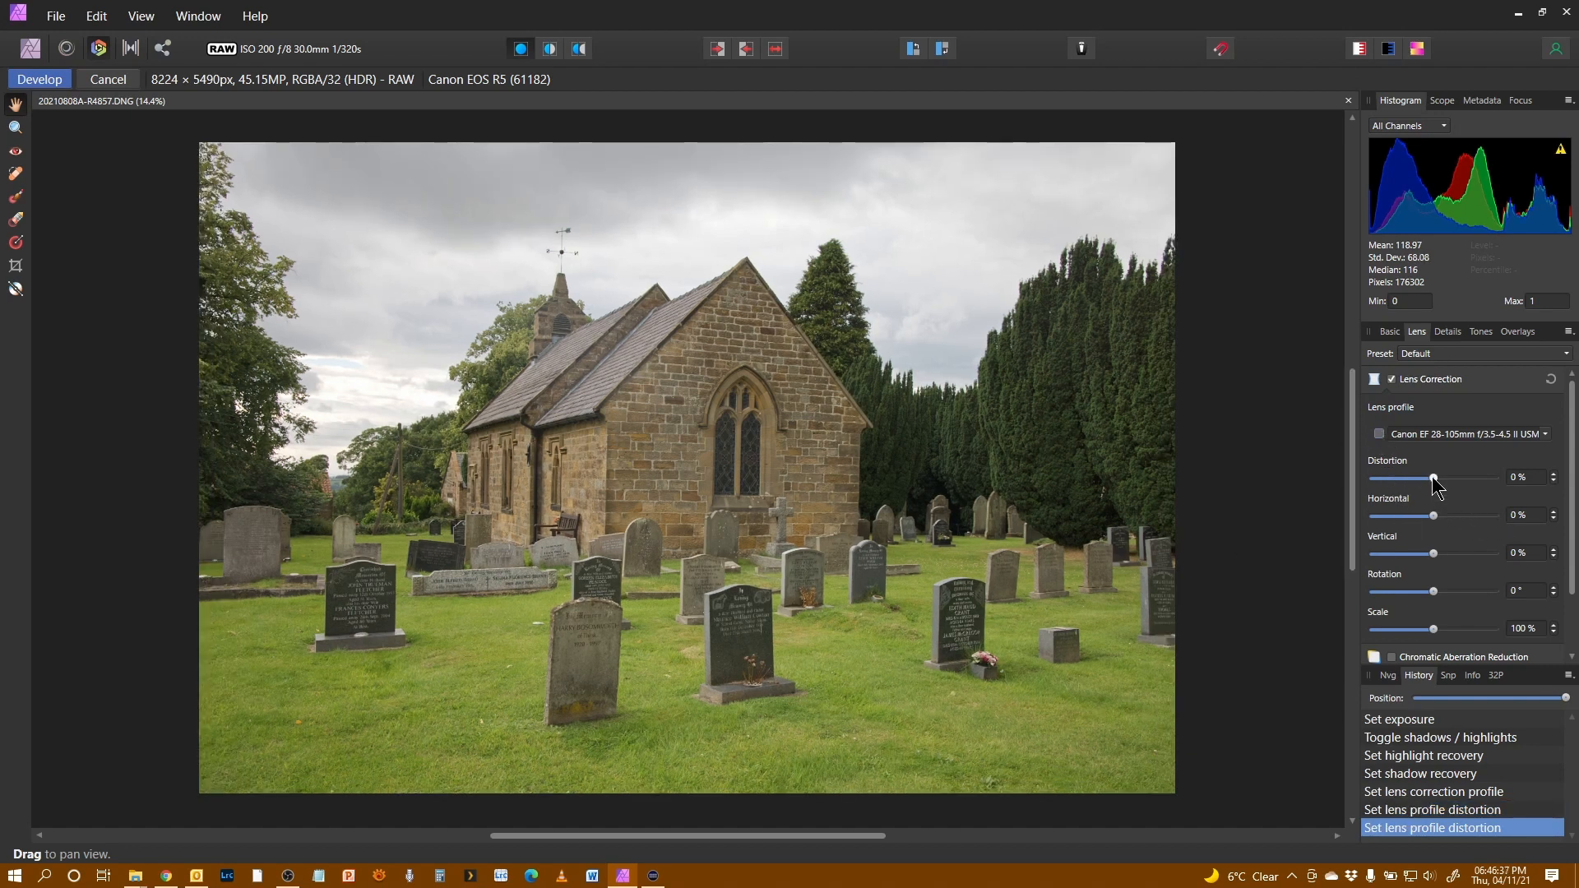
left_click_drag(1433, 479, 1467, 491)
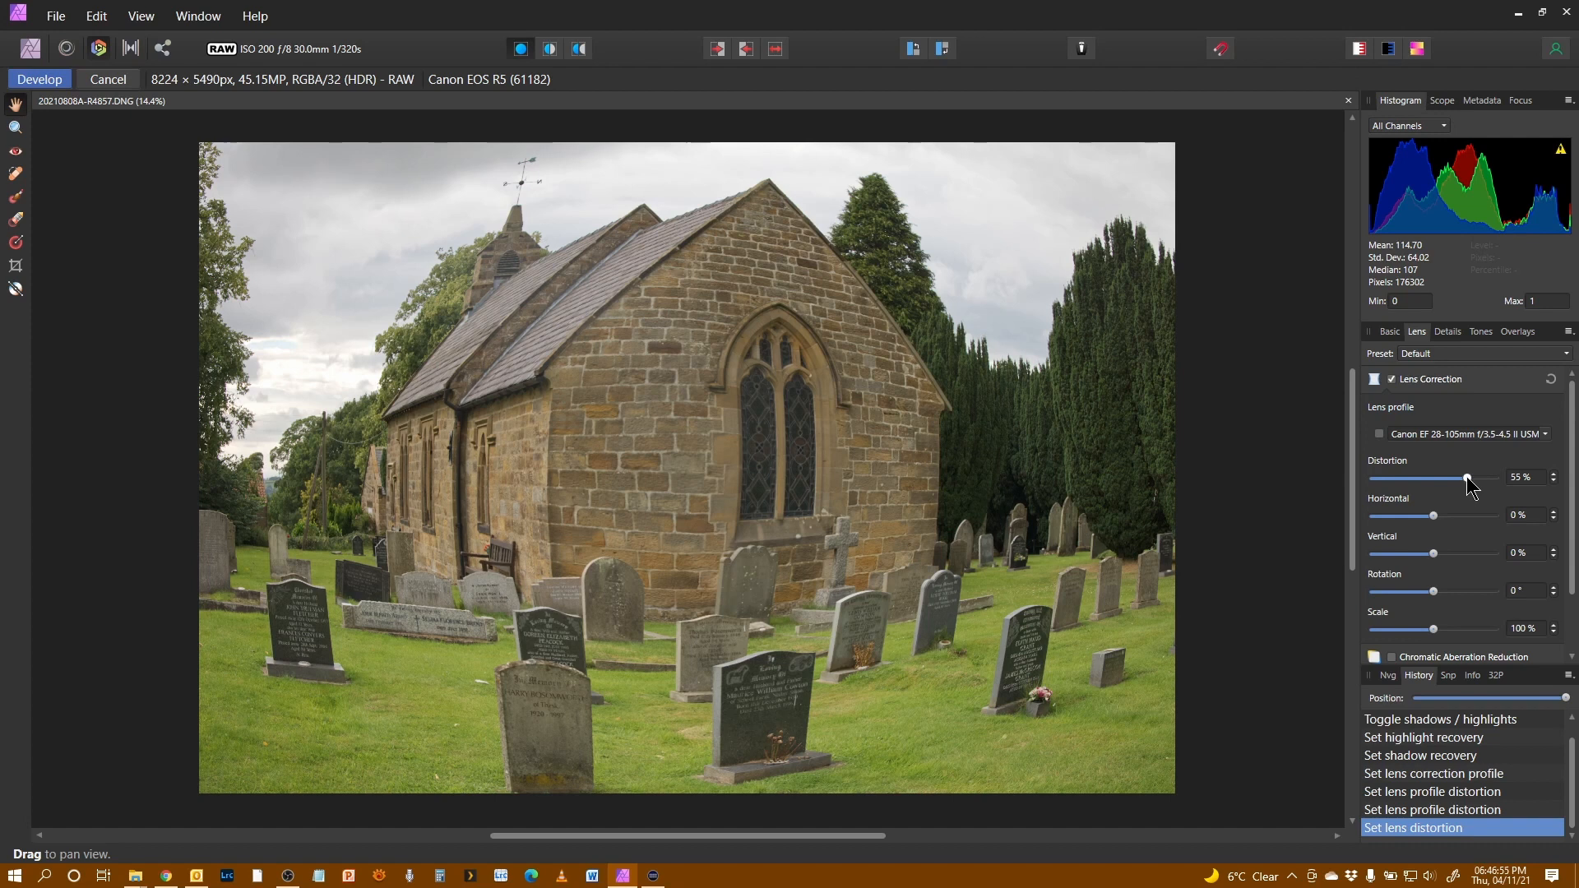
left_click_drag(1468, 480, 1433, 479)
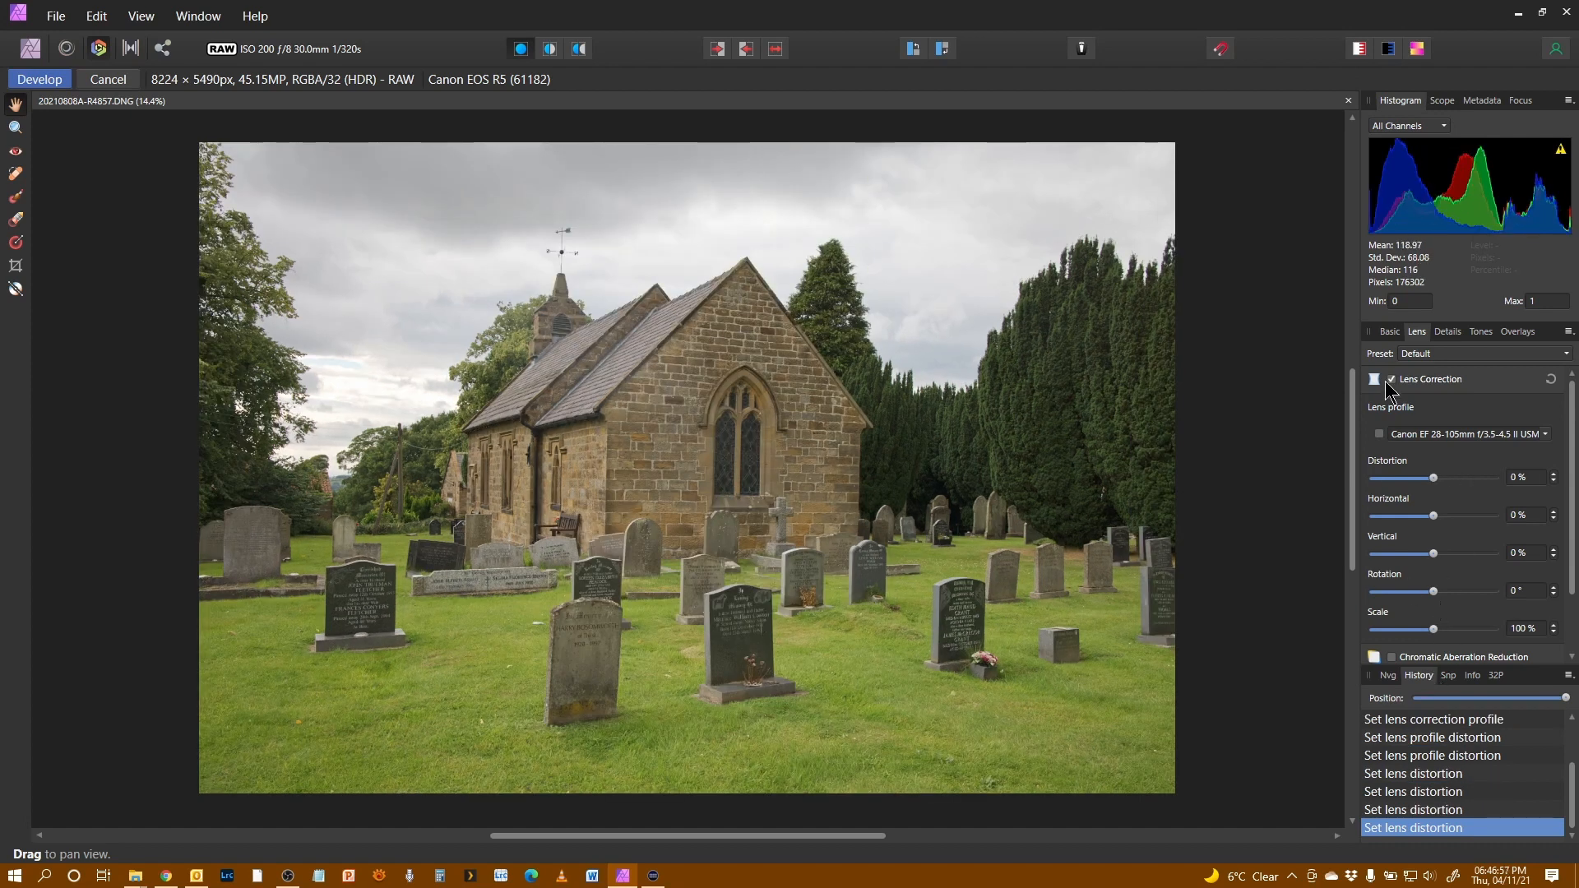
left_click(1379, 434)
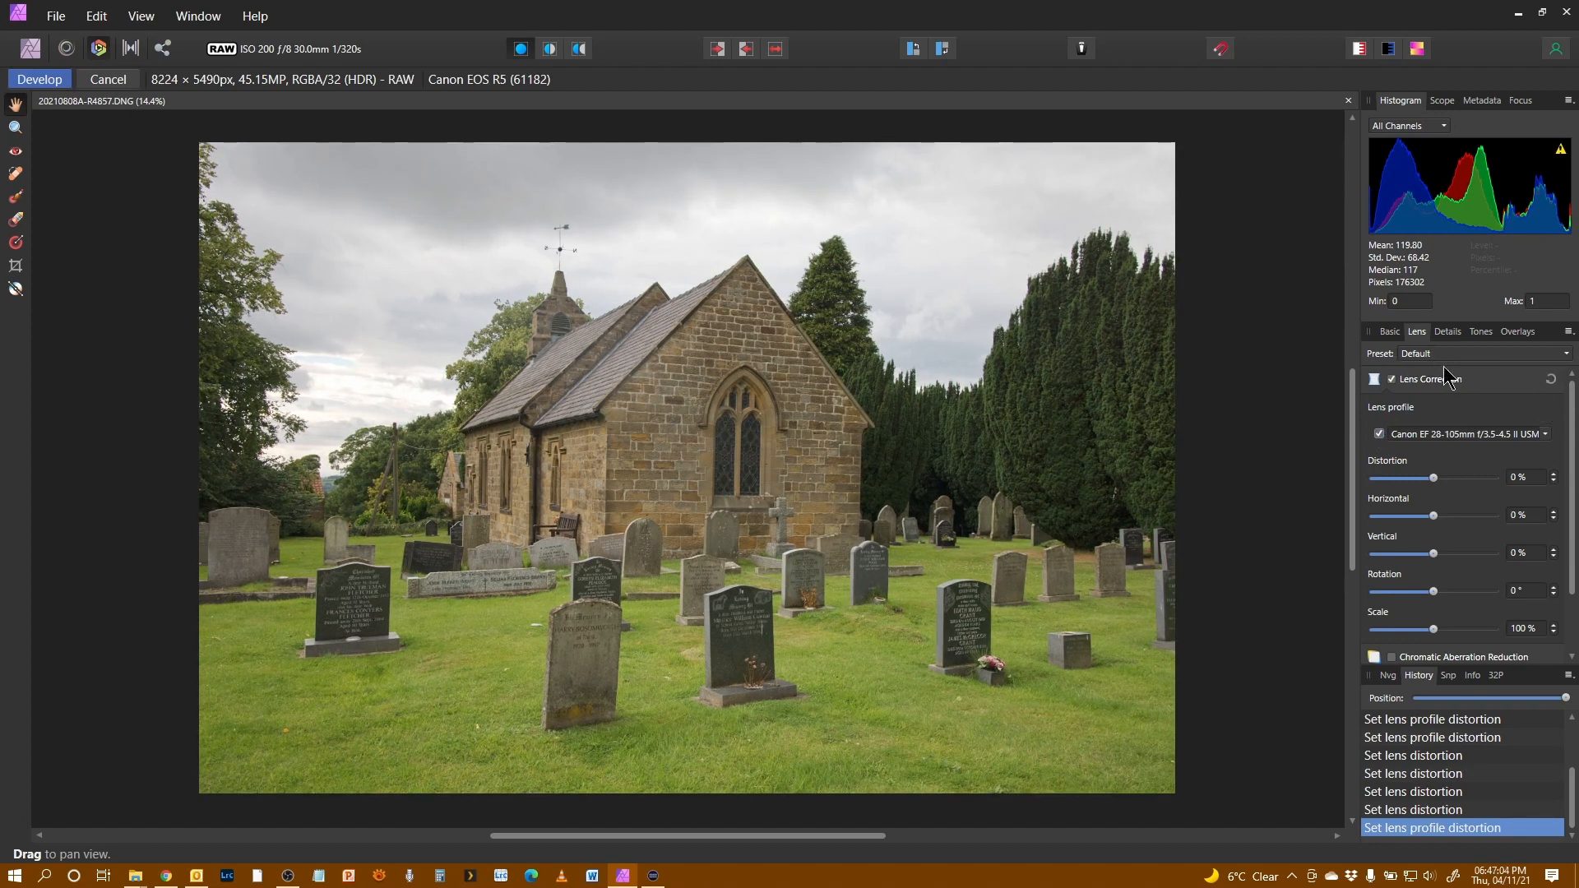
Step: Inspect the photo's fine detail up close and set noise reduction luminance to 17 % and luminance details to 60 %
left_click(1449, 333)
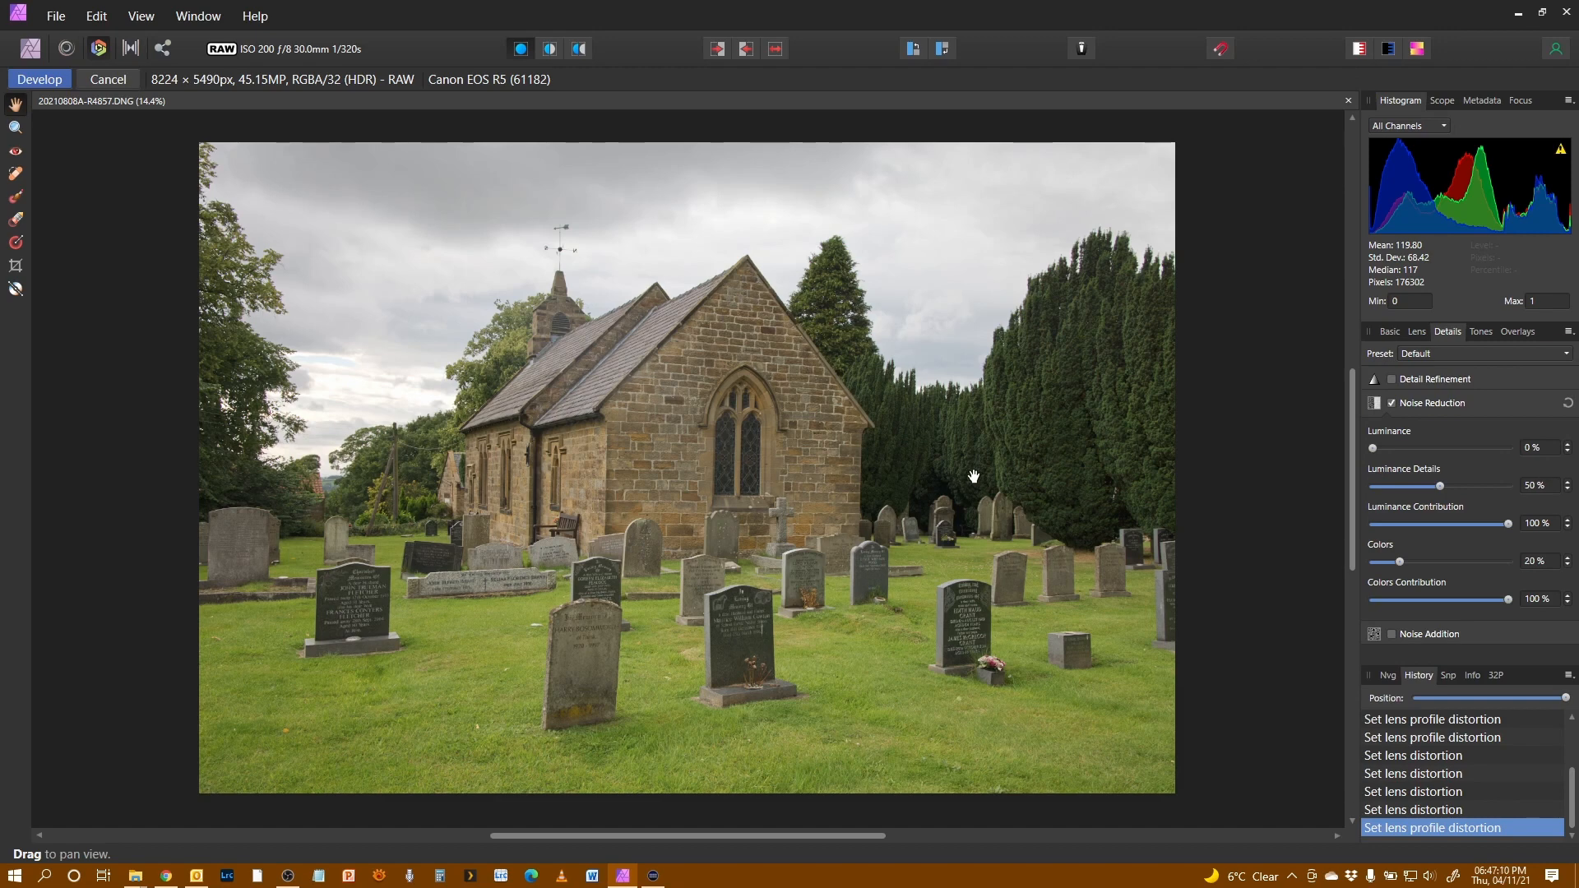
scroll(650, 403, "up", 10)
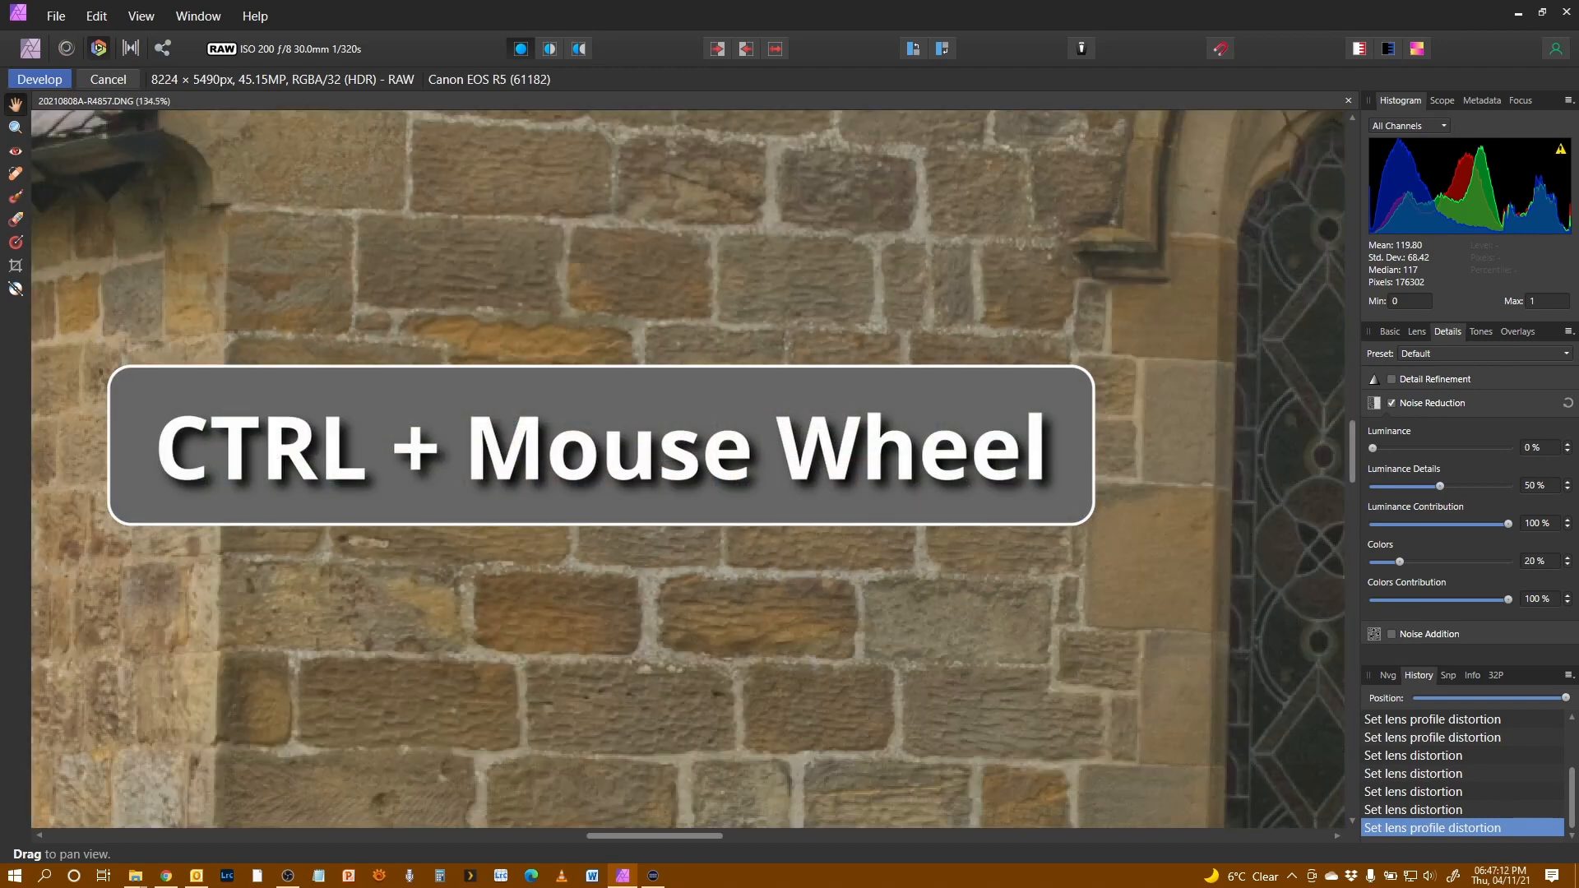
scroll(441, 247, "down", 3)
left_click_drag(1198, 393, 57, 431)
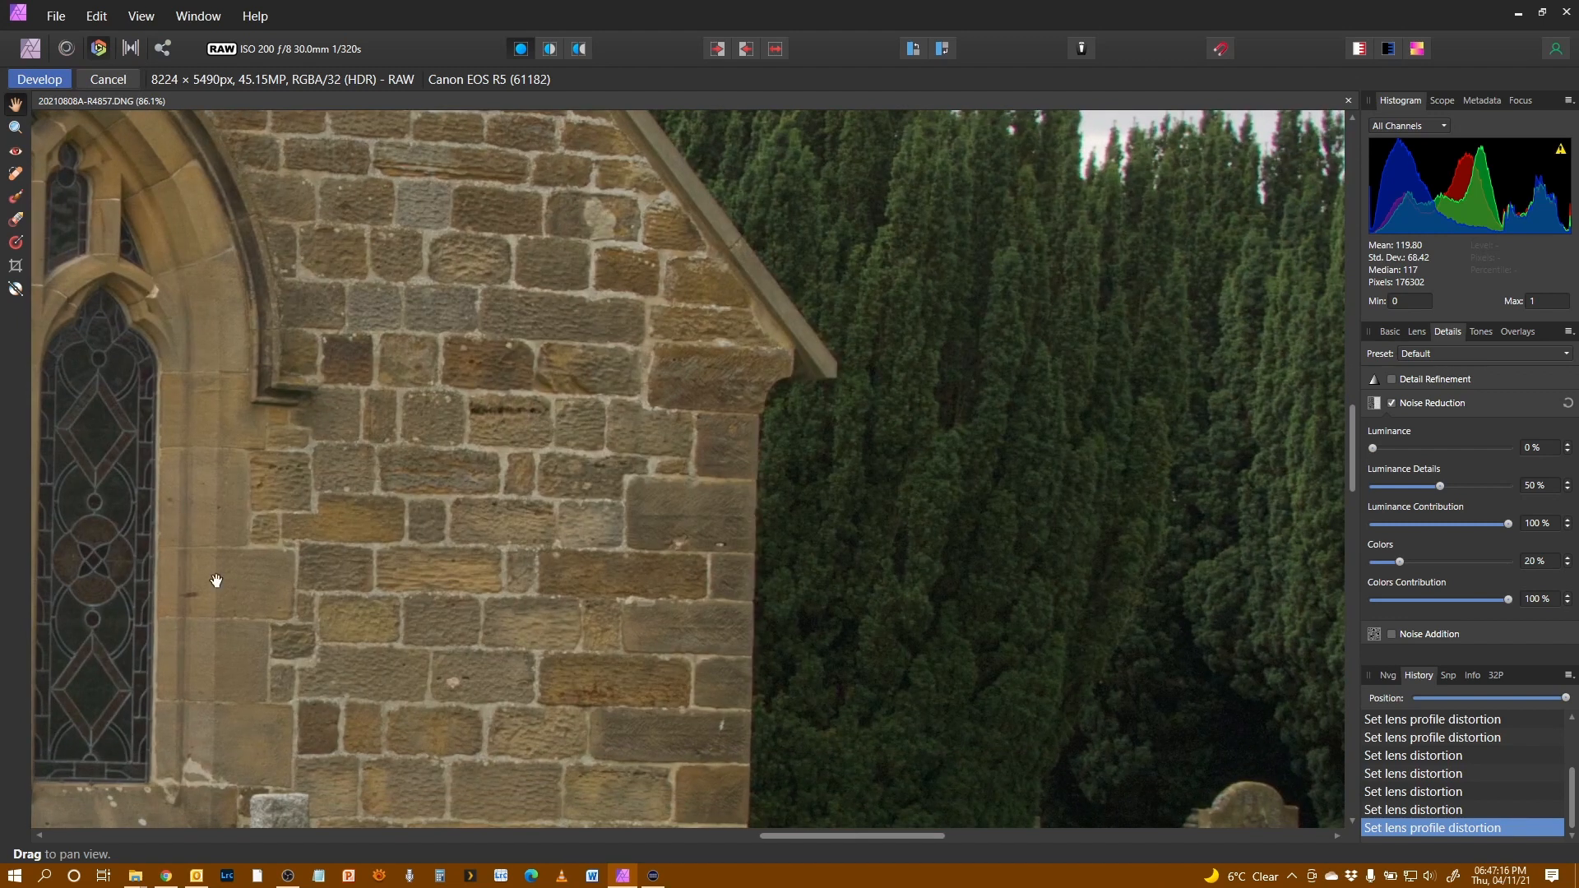
left_click_drag(776, 758, 1096, 386)
left_click_drag(239, 349, 622, 515)
left_click_drag(218, 671, 907, 261)
left_click_drag(375, 695, 1415, 526)
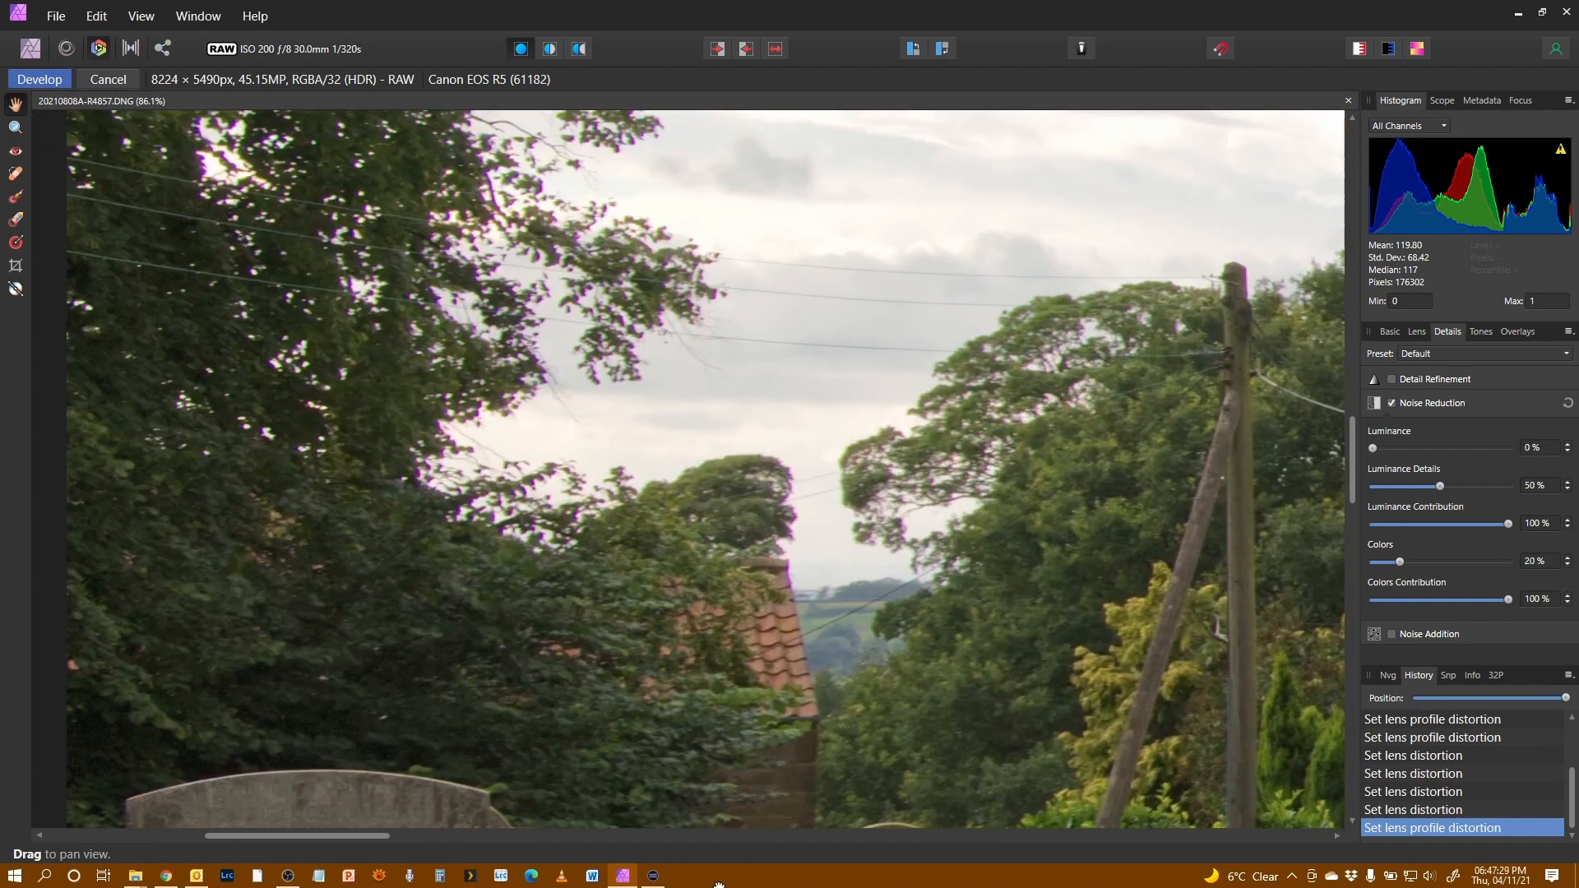
left_click_drag(718, 886, 732, 886)
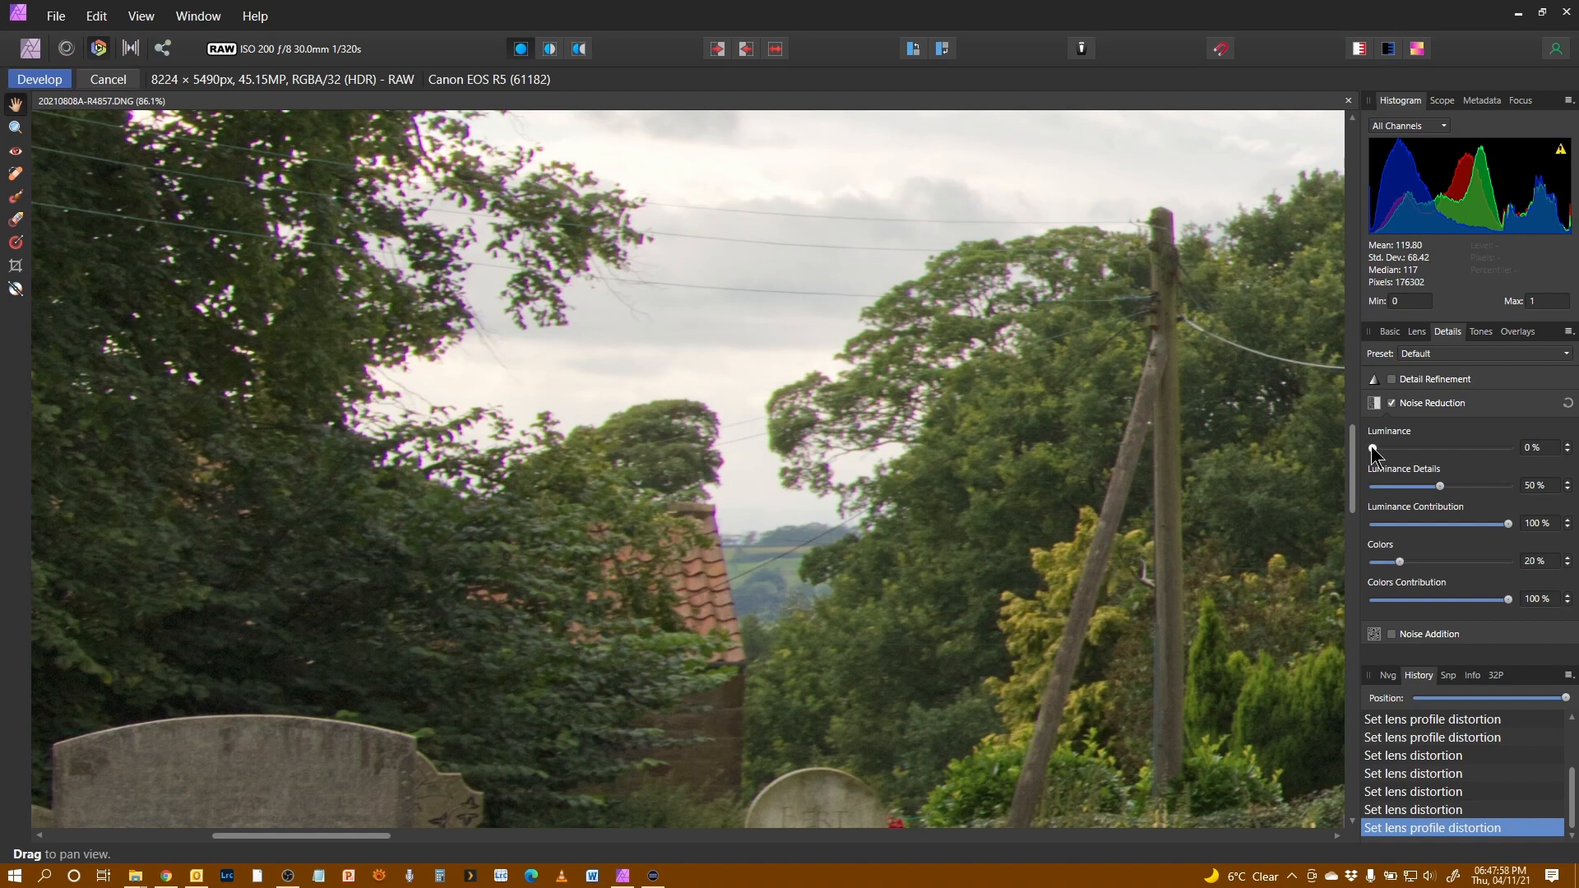
left_click_drag(1371, 448, 1396, 451)
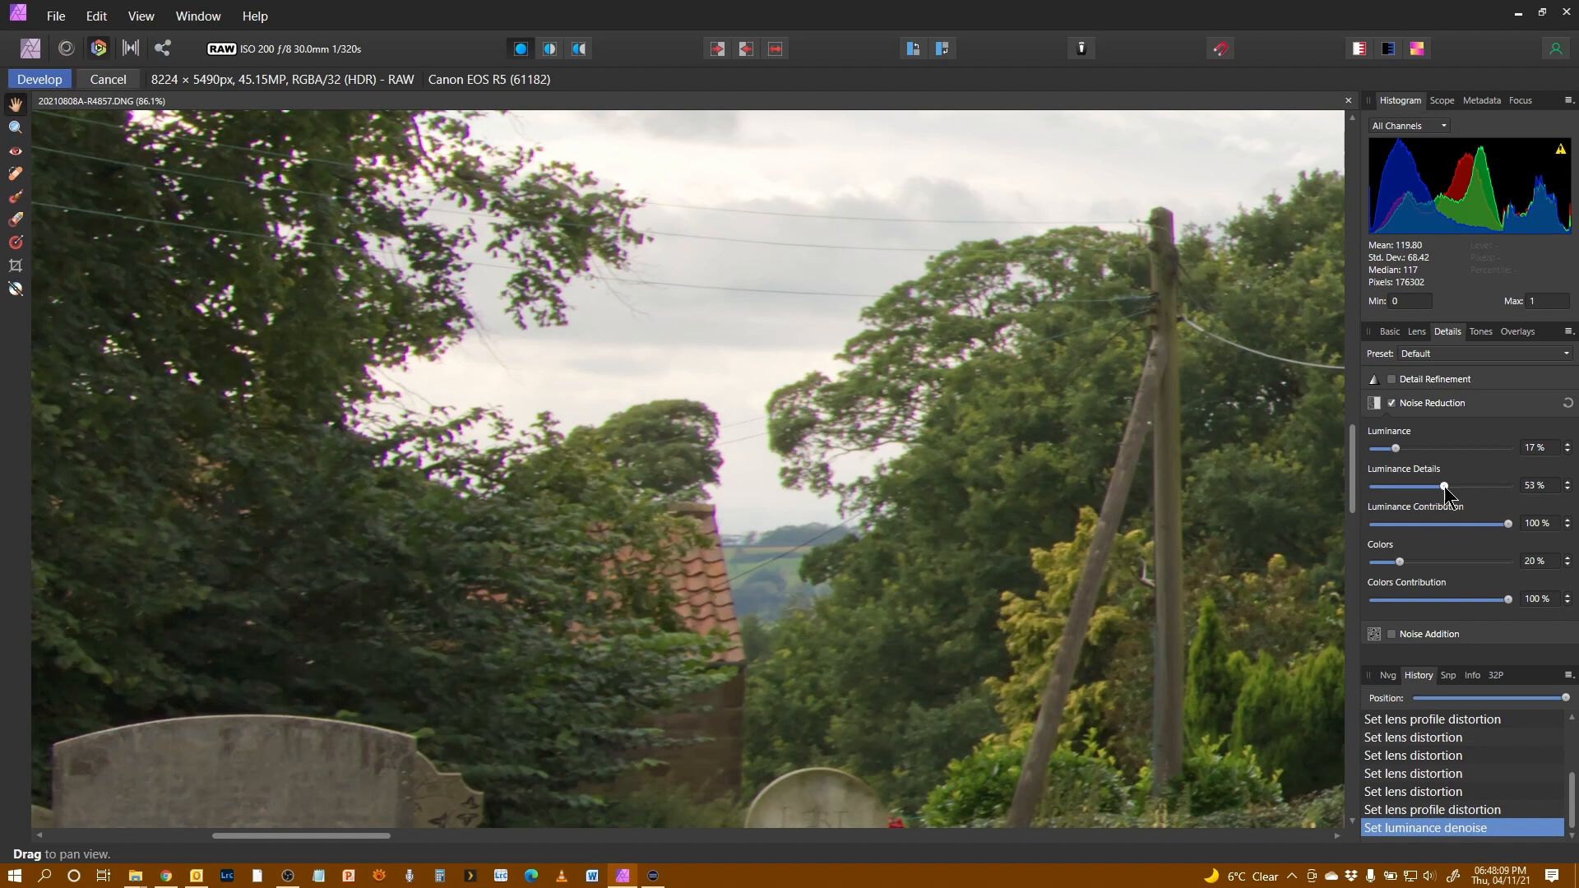
left_click_drag(1479, 501, 1458, 508)
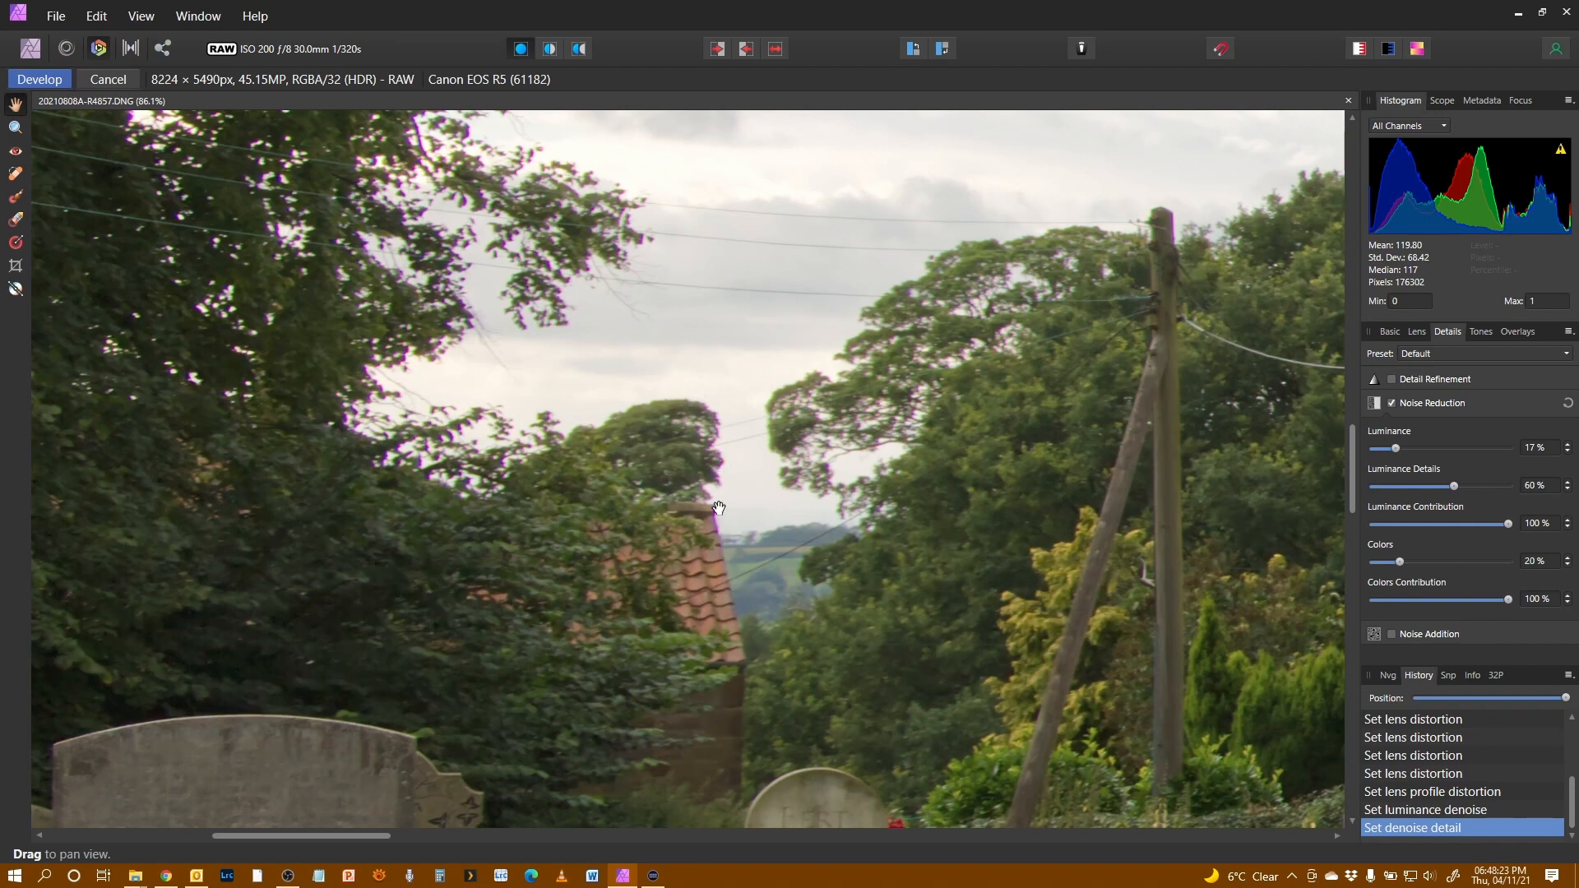
Step: Enable Chromatic Aberration Reduction and Defringe to clean up the colour fringes around the leaves and rooftop
left_click(1417, 332)
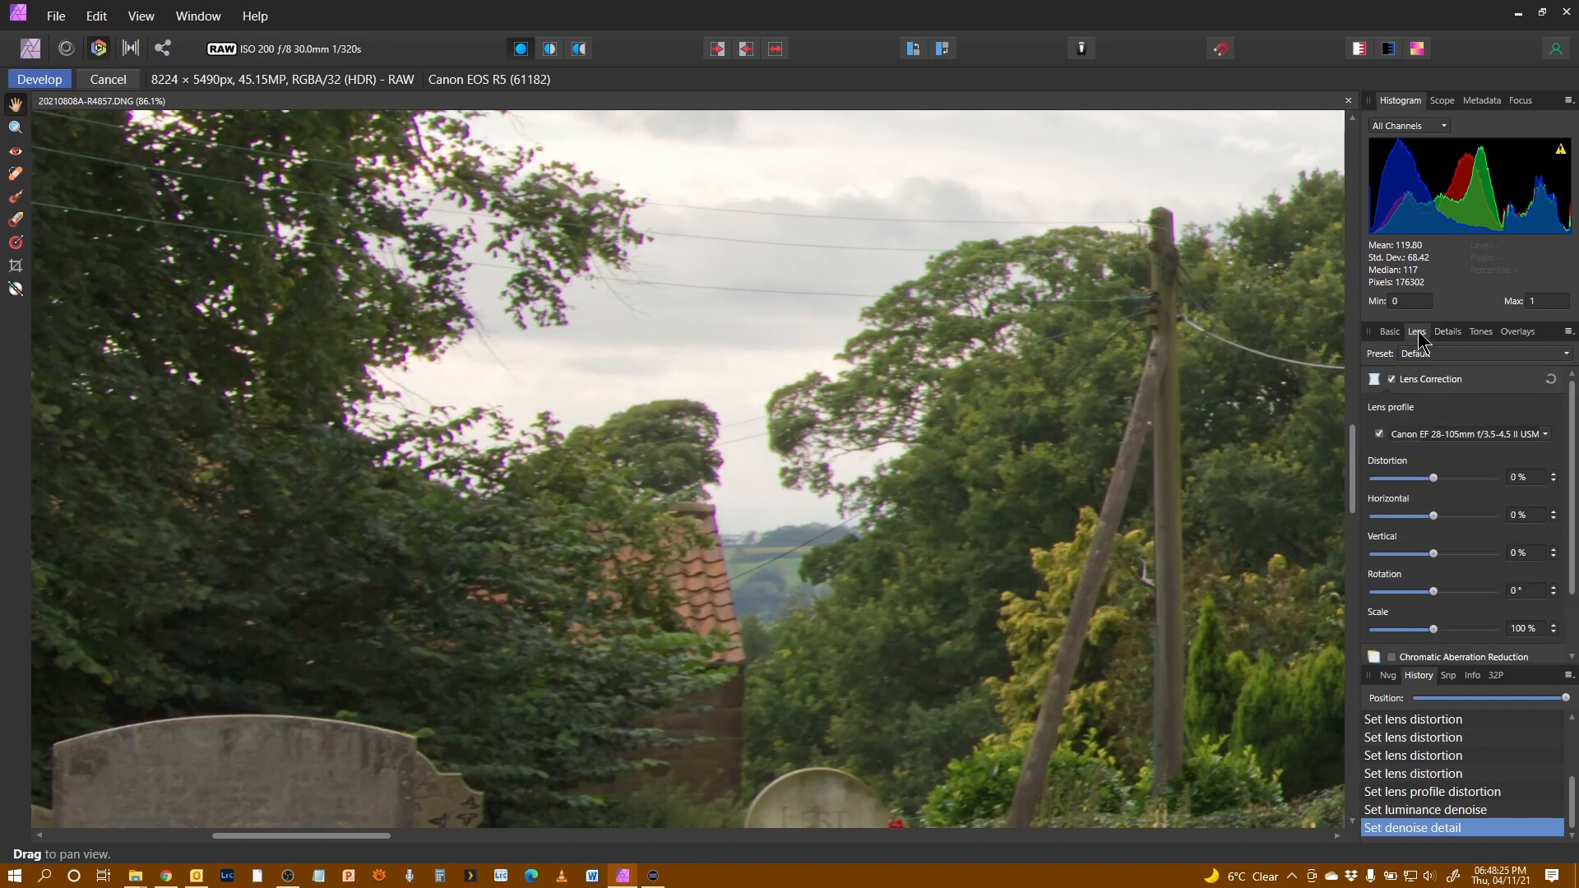
scroll(1504, 530, "down", 1)
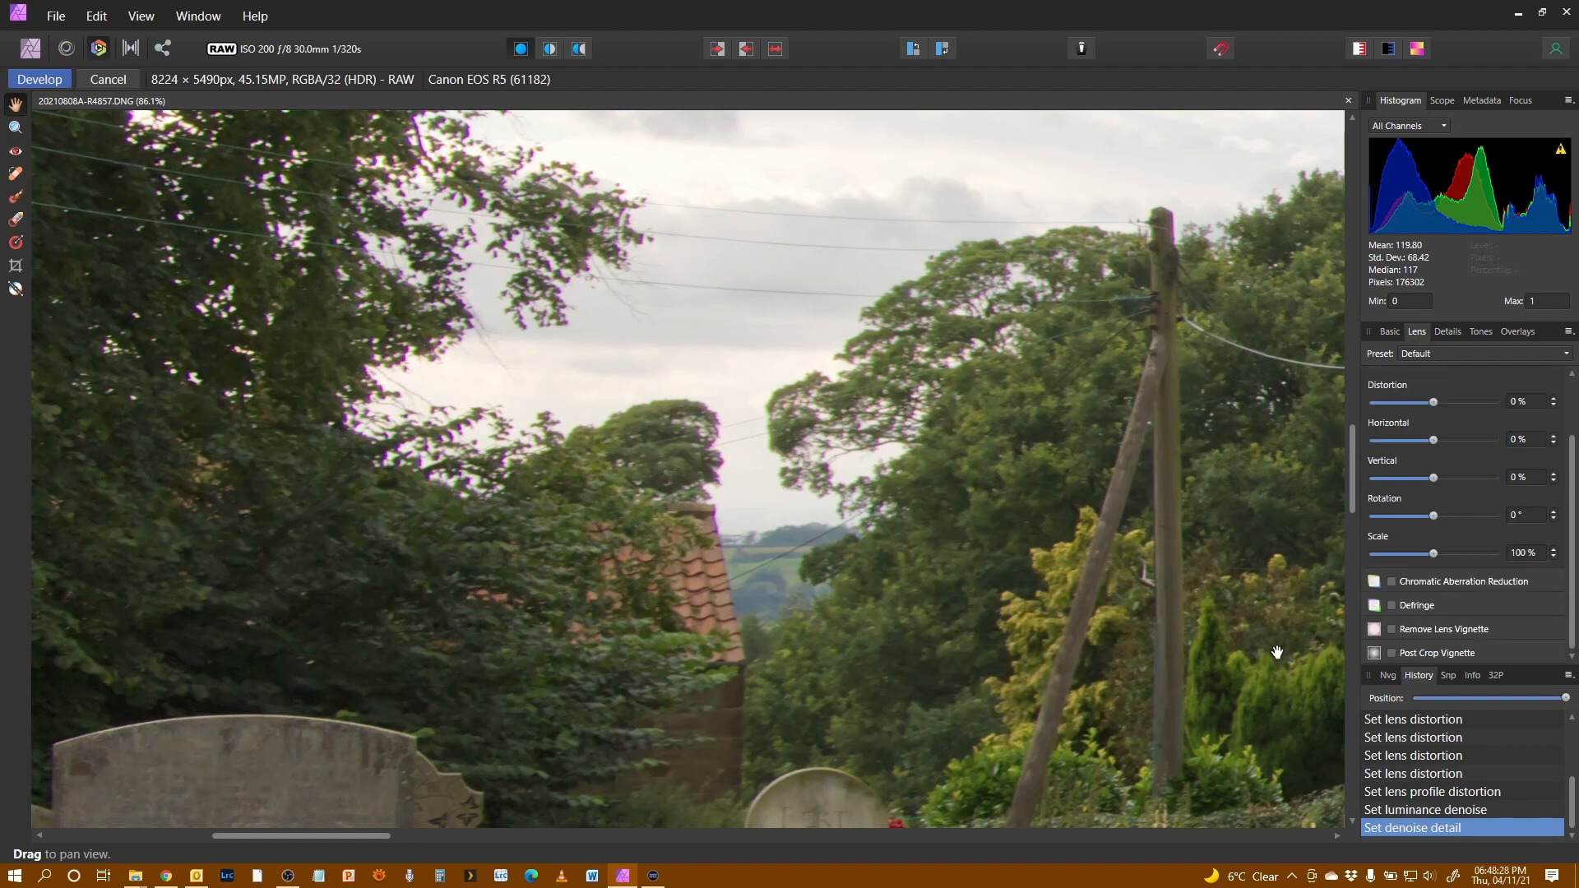
left_click(1391, 580)
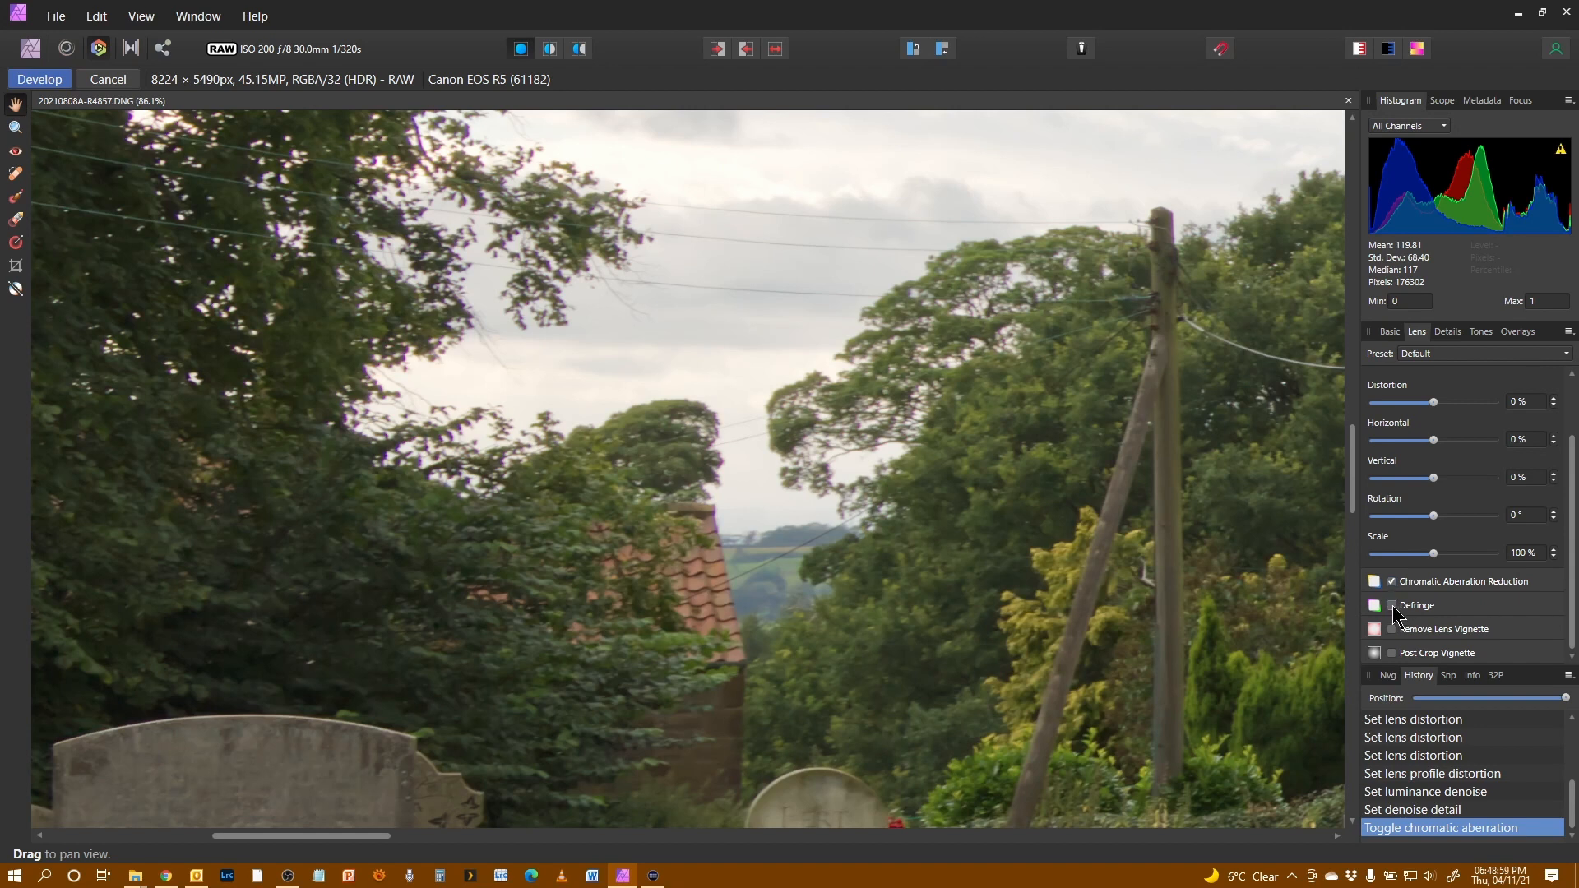
left_click(1391, 606)
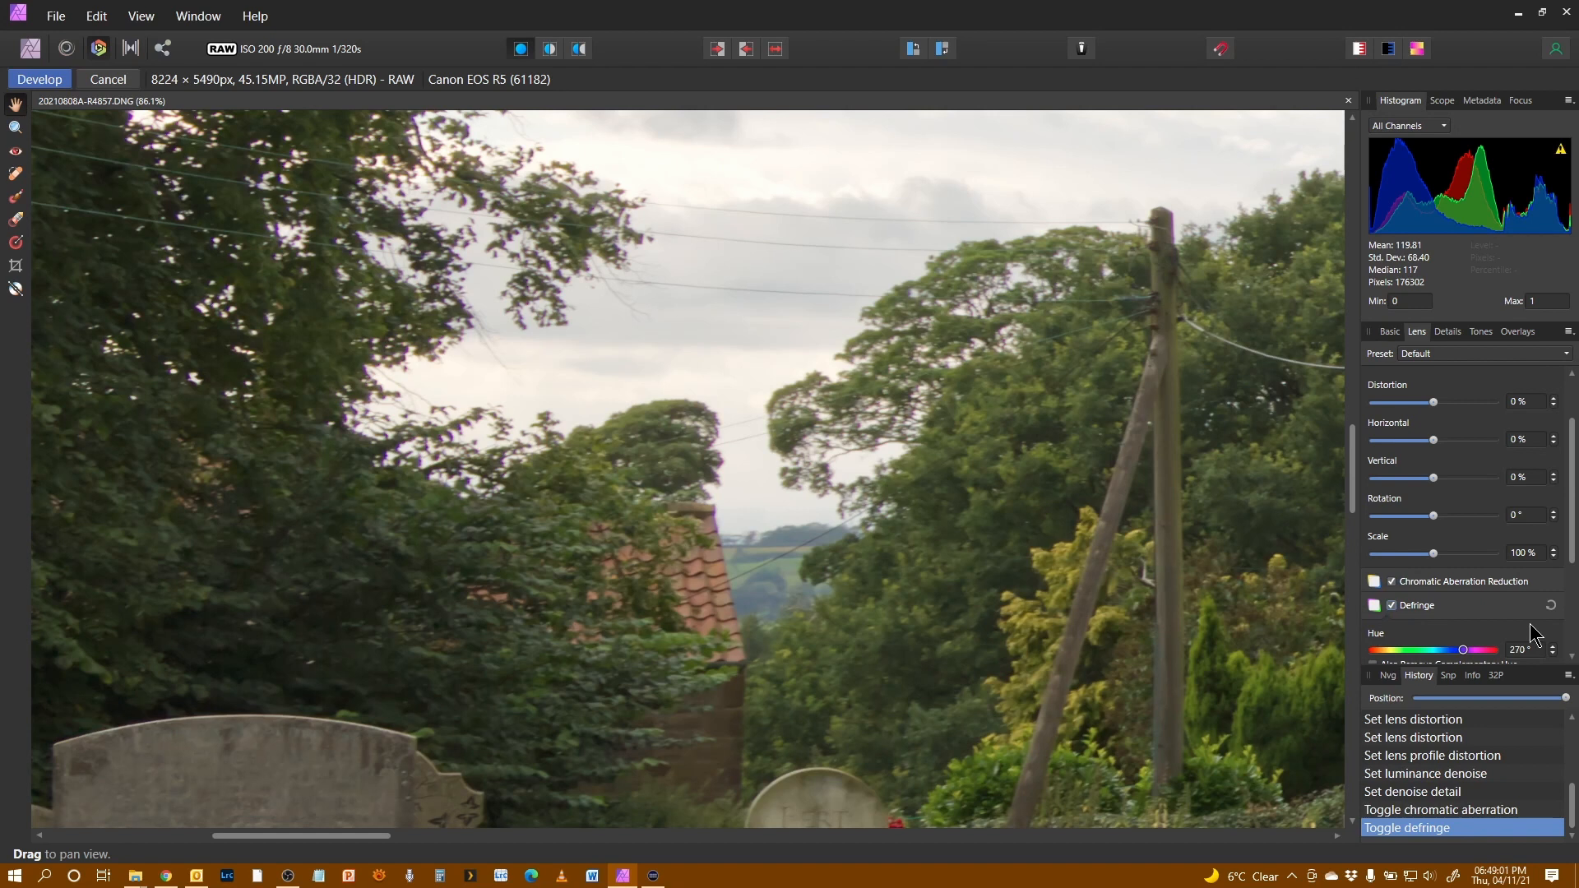
double_click(1441, 618)
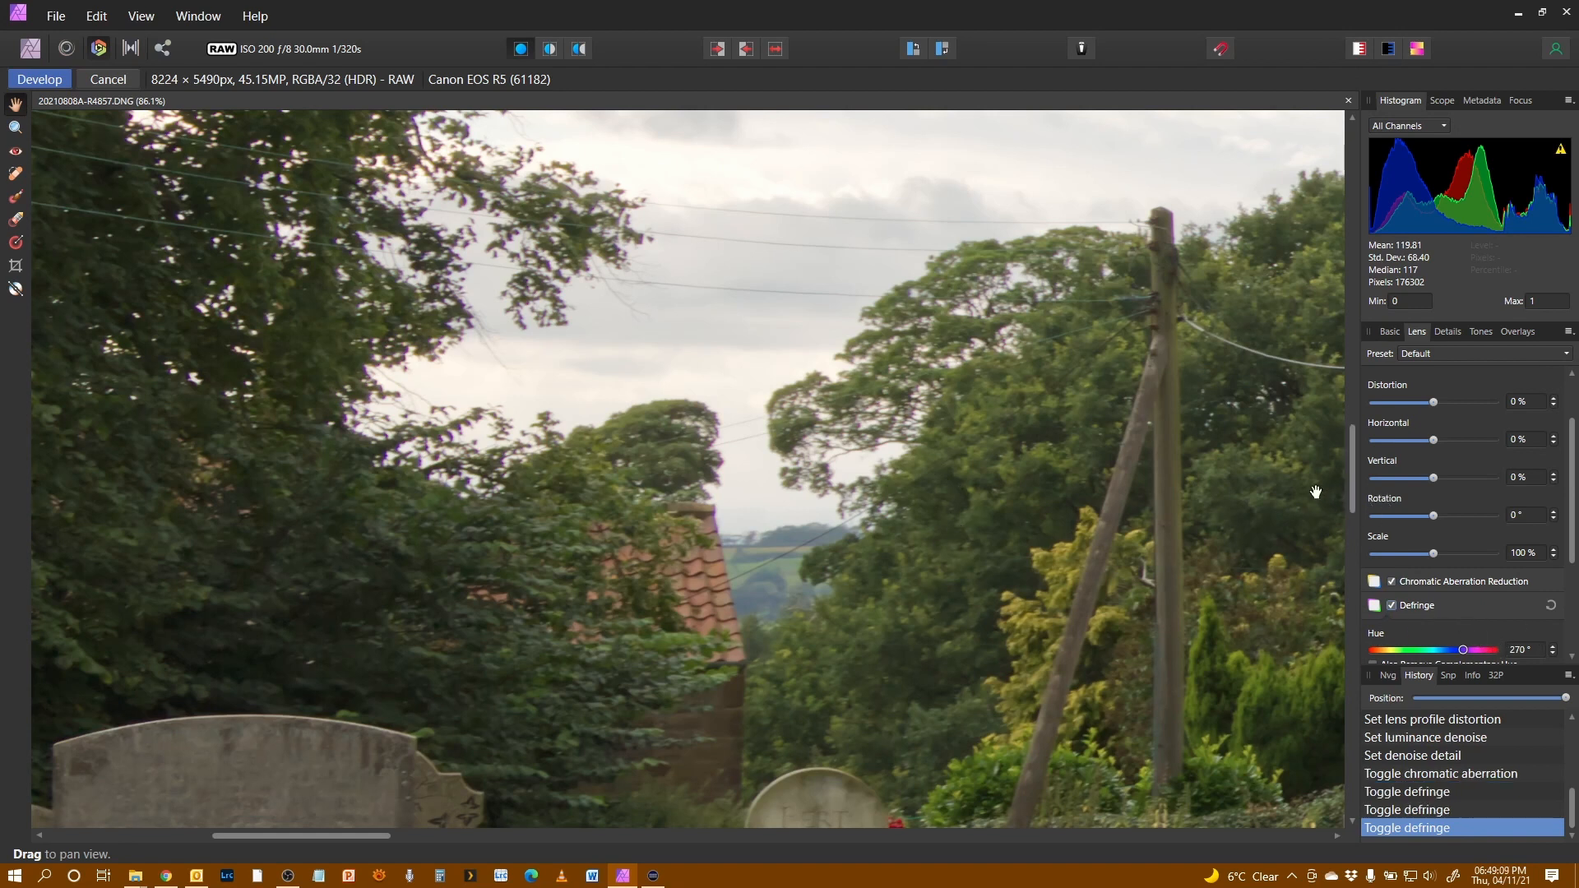
Step: Enable Curves and shape a gentle S-curve on the Master channel, darkening the shadows and lifting the highlights
key("ctrl+0")
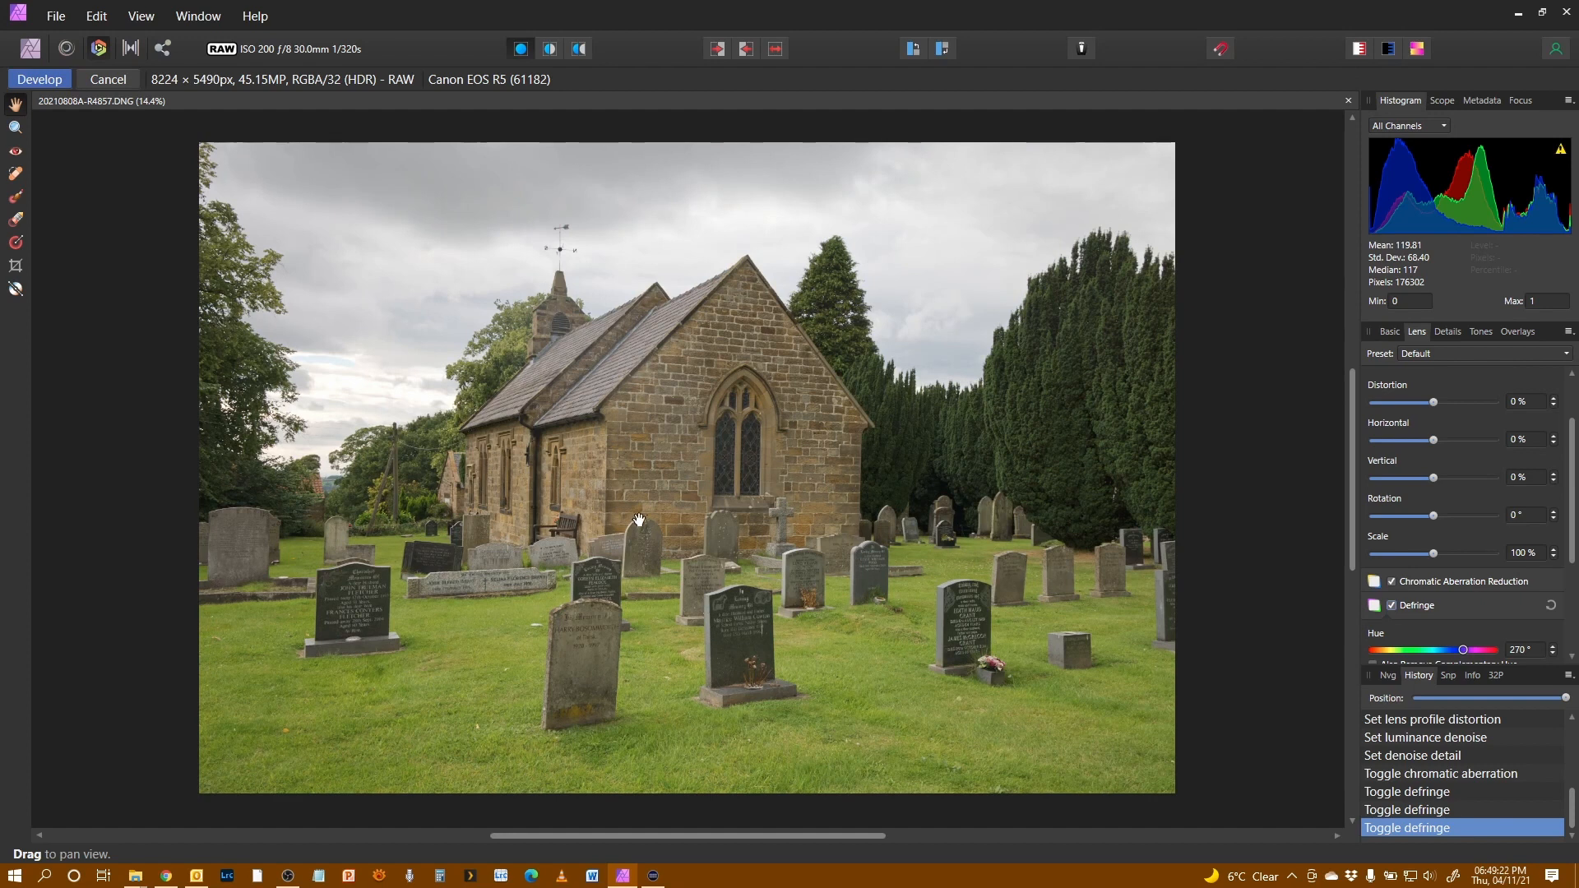
scroll(1472, 534, "down", 3)
left_click(1480, 331)
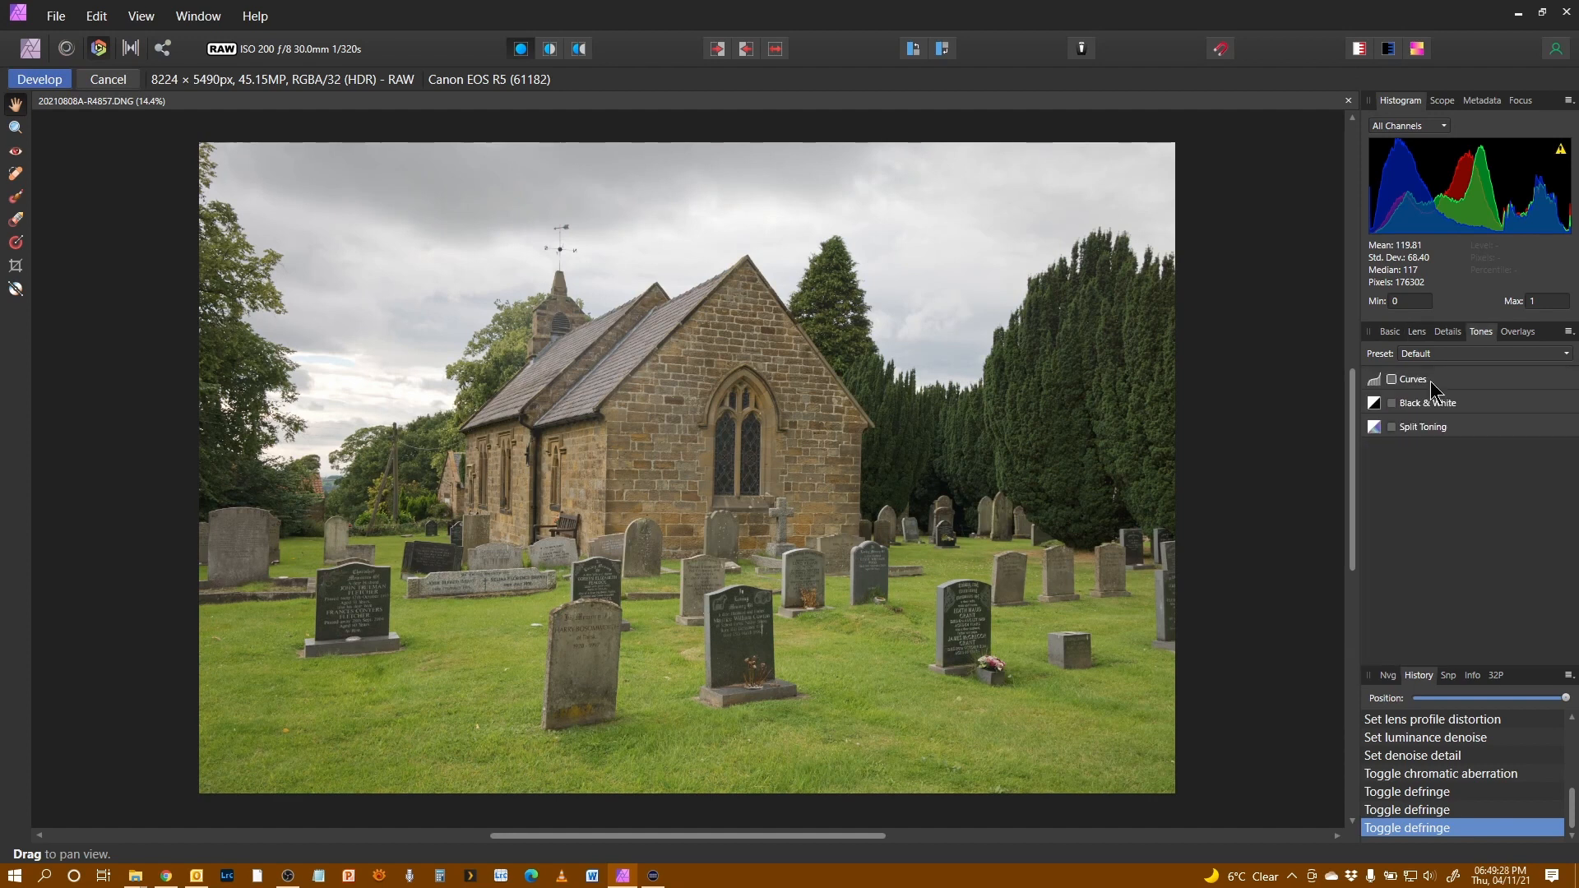
left_click(1416, 381)
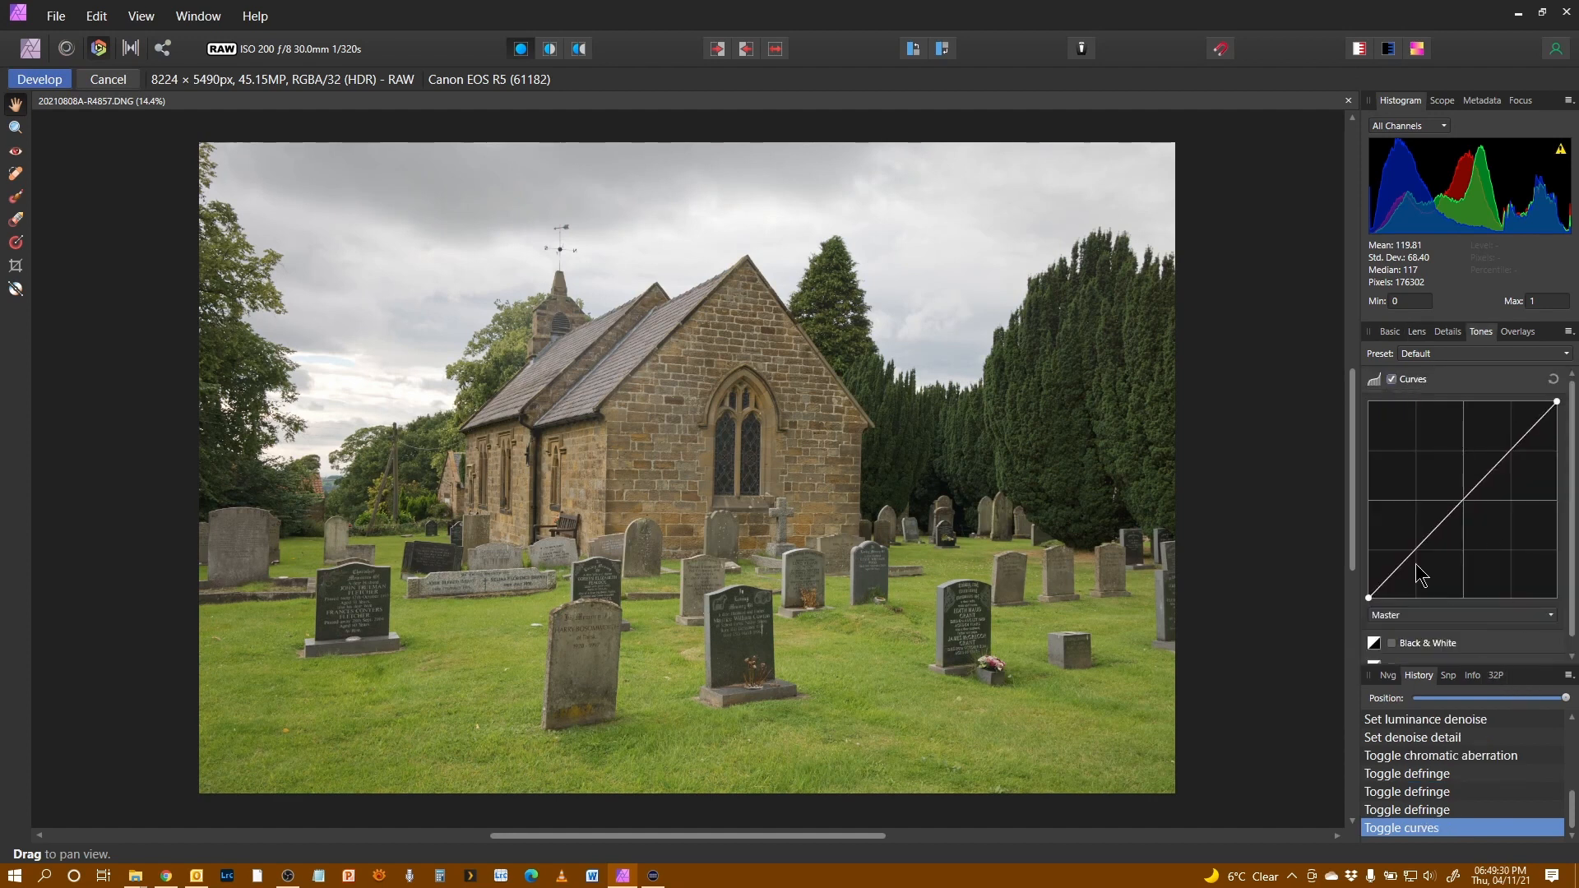
left_click_drag(1399, 564, 1403, 573)
left_click_drag(1476, 500, 1498, 449)
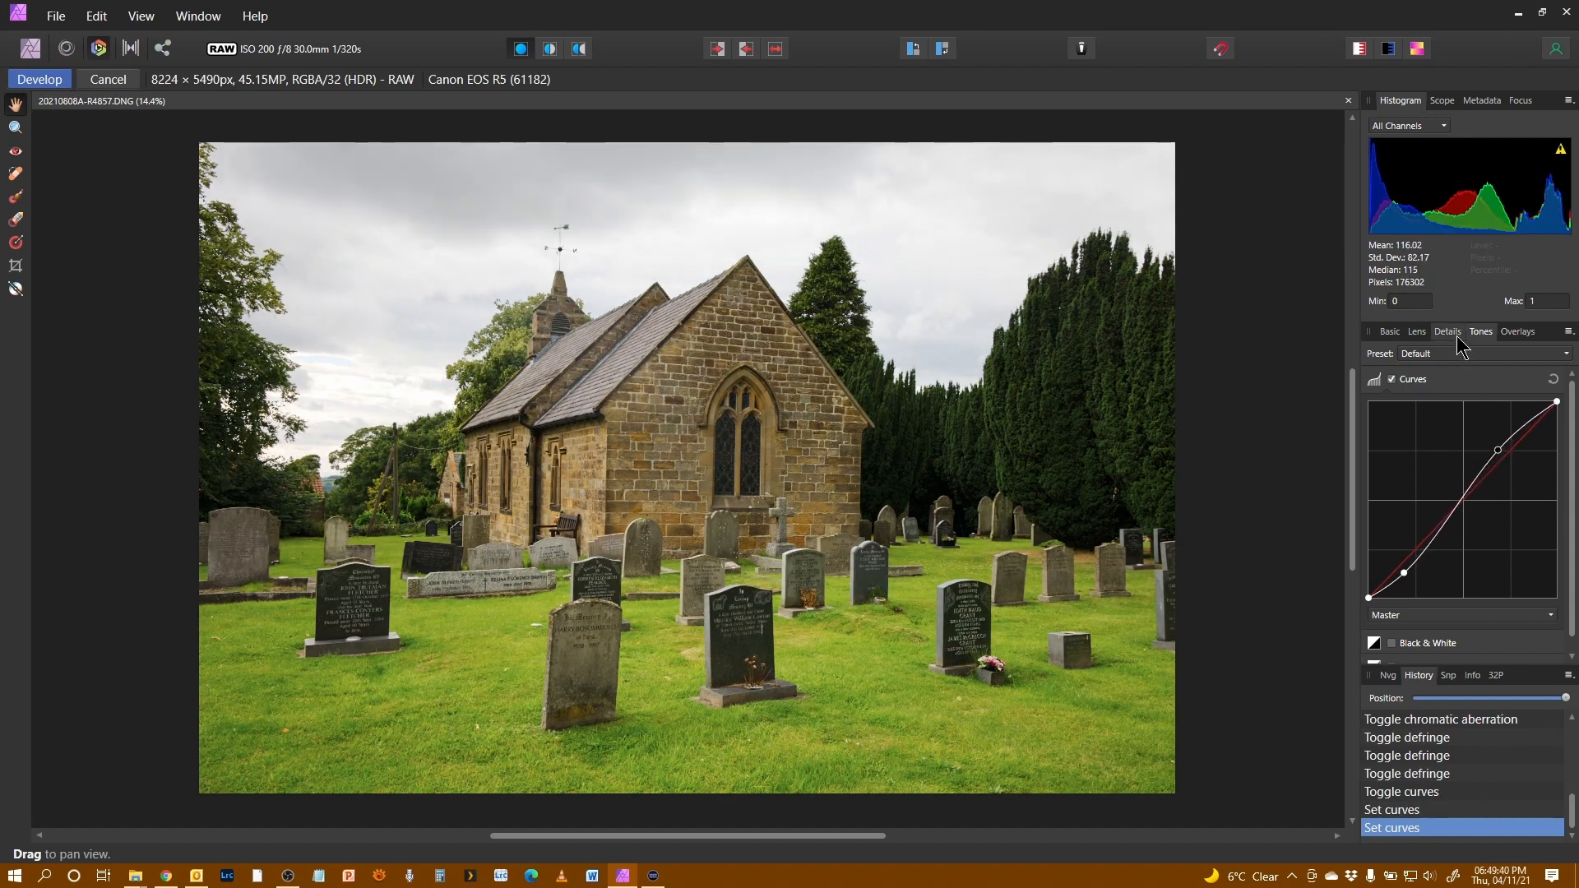
Step: Raise the photo's exposure further to 2.959
left_click(1389, 332)
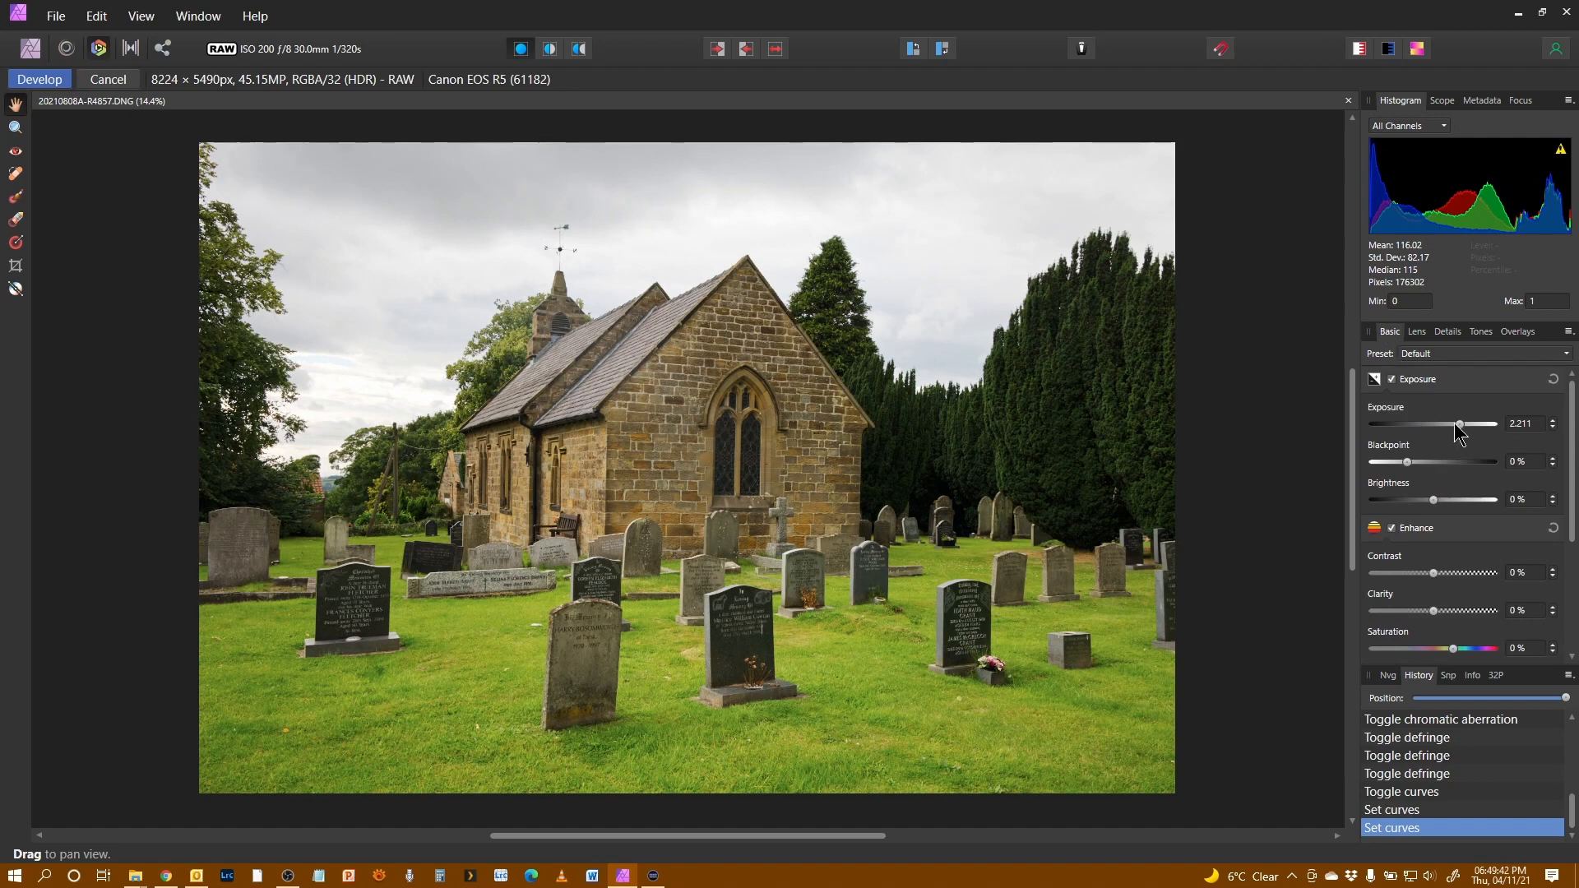
left_click_drag(1459, 424, 1470, 426)
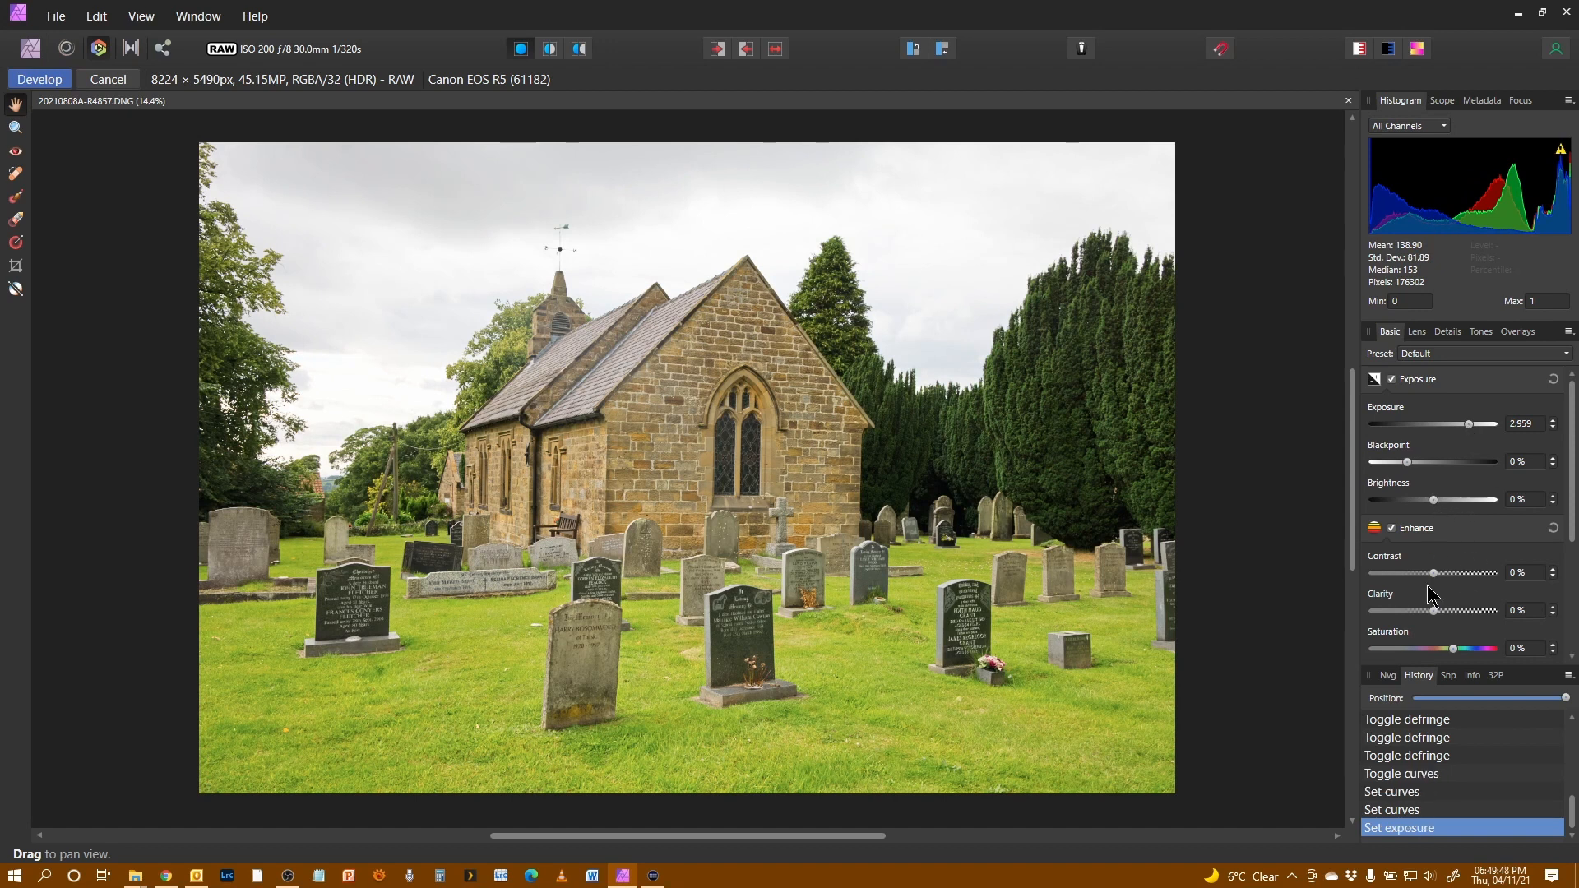
Step: Set the photo's contrast to 4 % and lower the highlights to their minimum to bring back sky detail
scroll(1465, 497, "down", 1)
left_click_drag(1433, 534, 1438, 535)
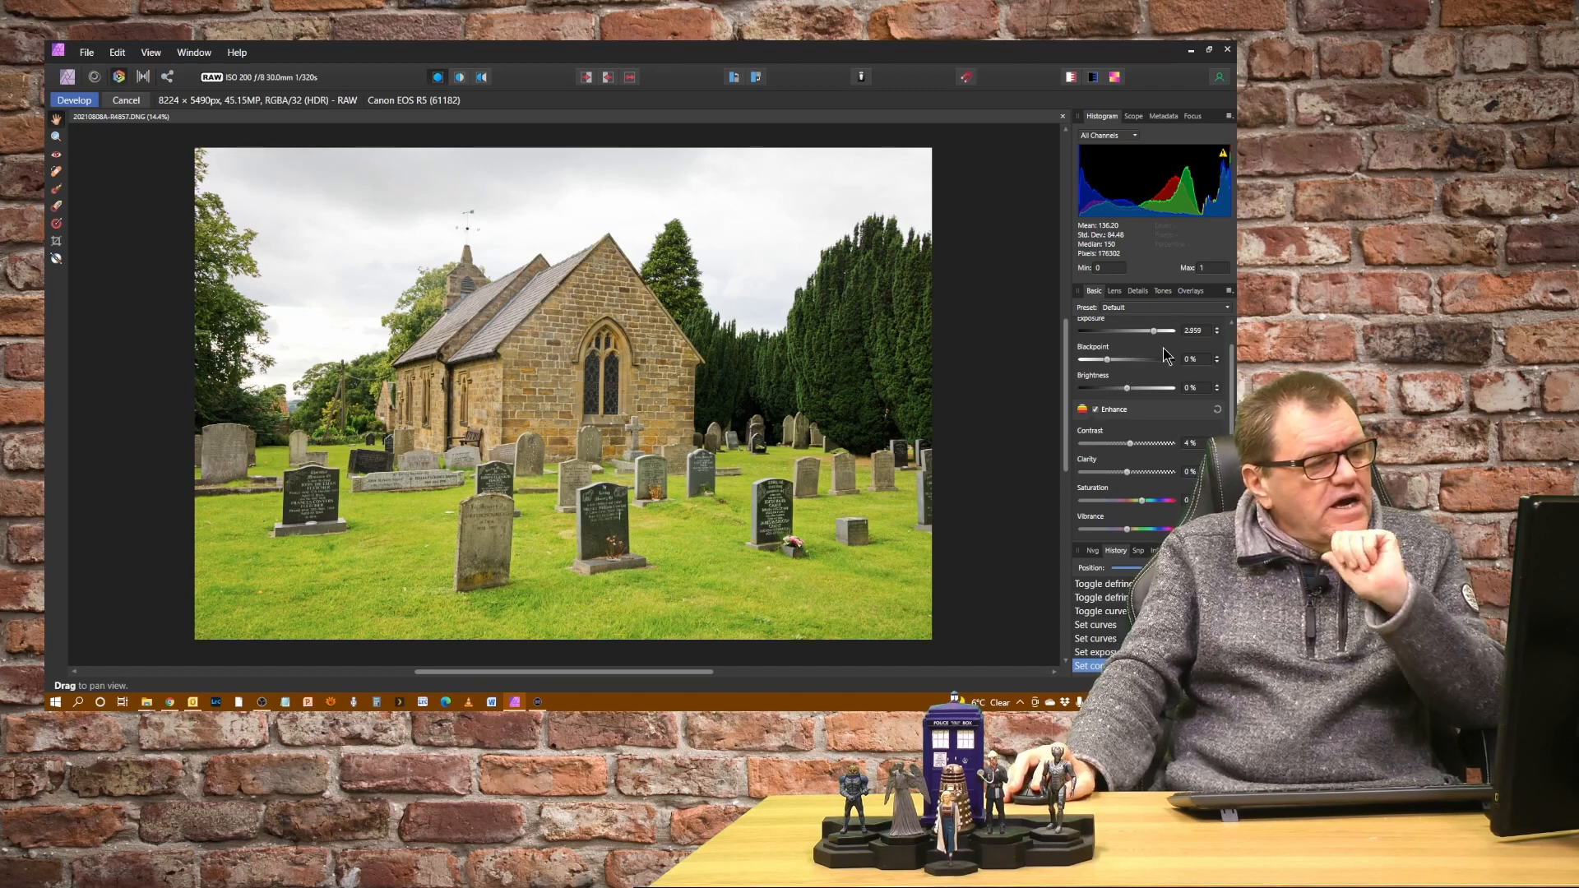
scroll(1168, 461, "down", 3)
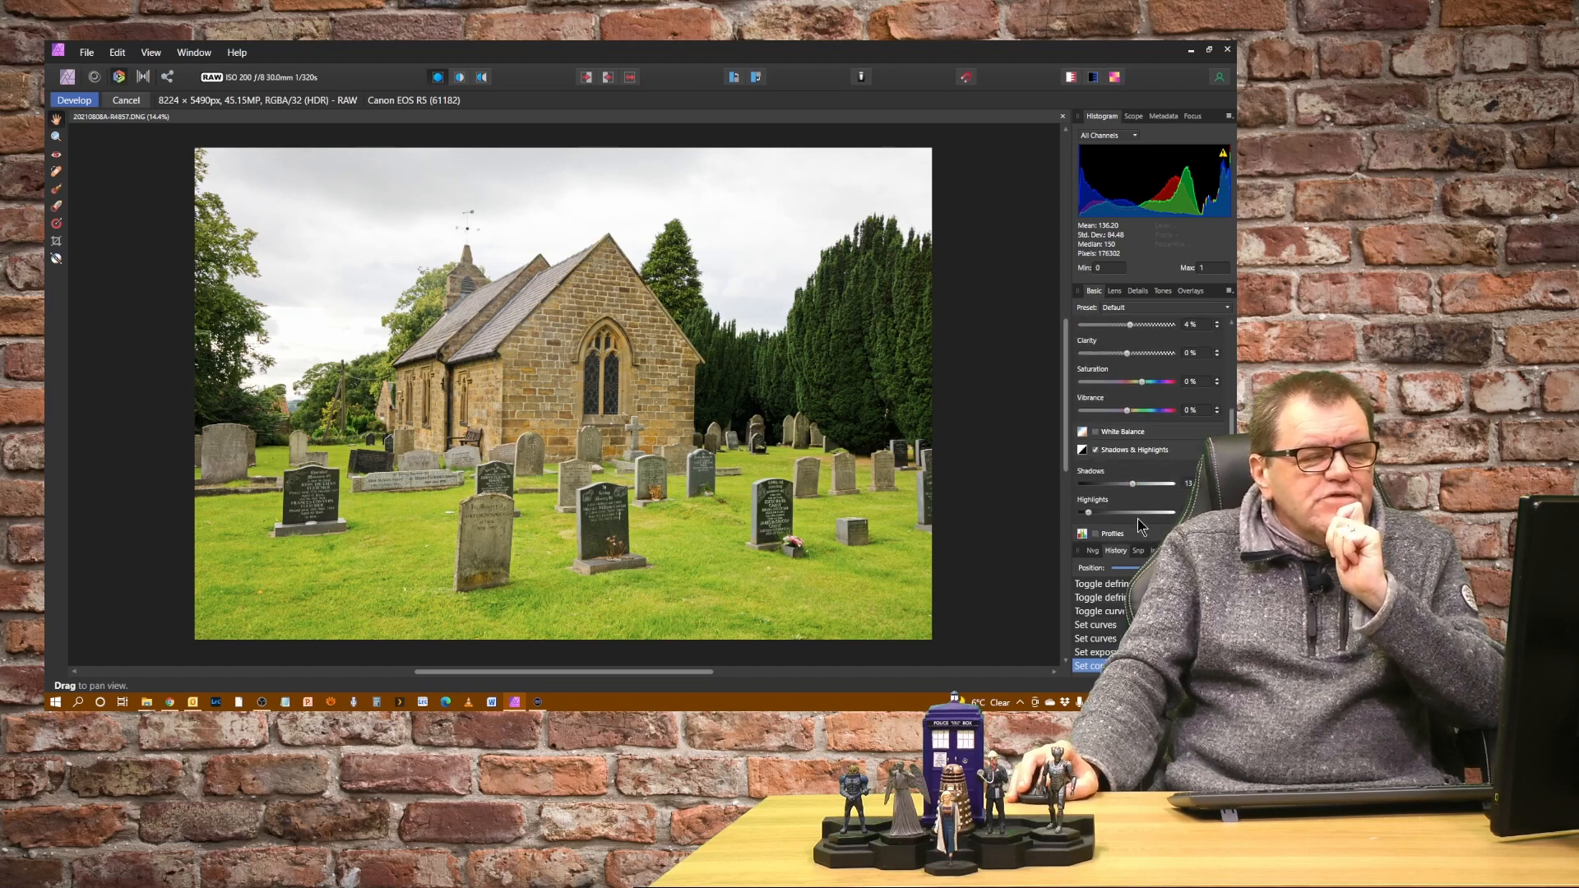
left_click_drag(1087, 511, 1082, 511)
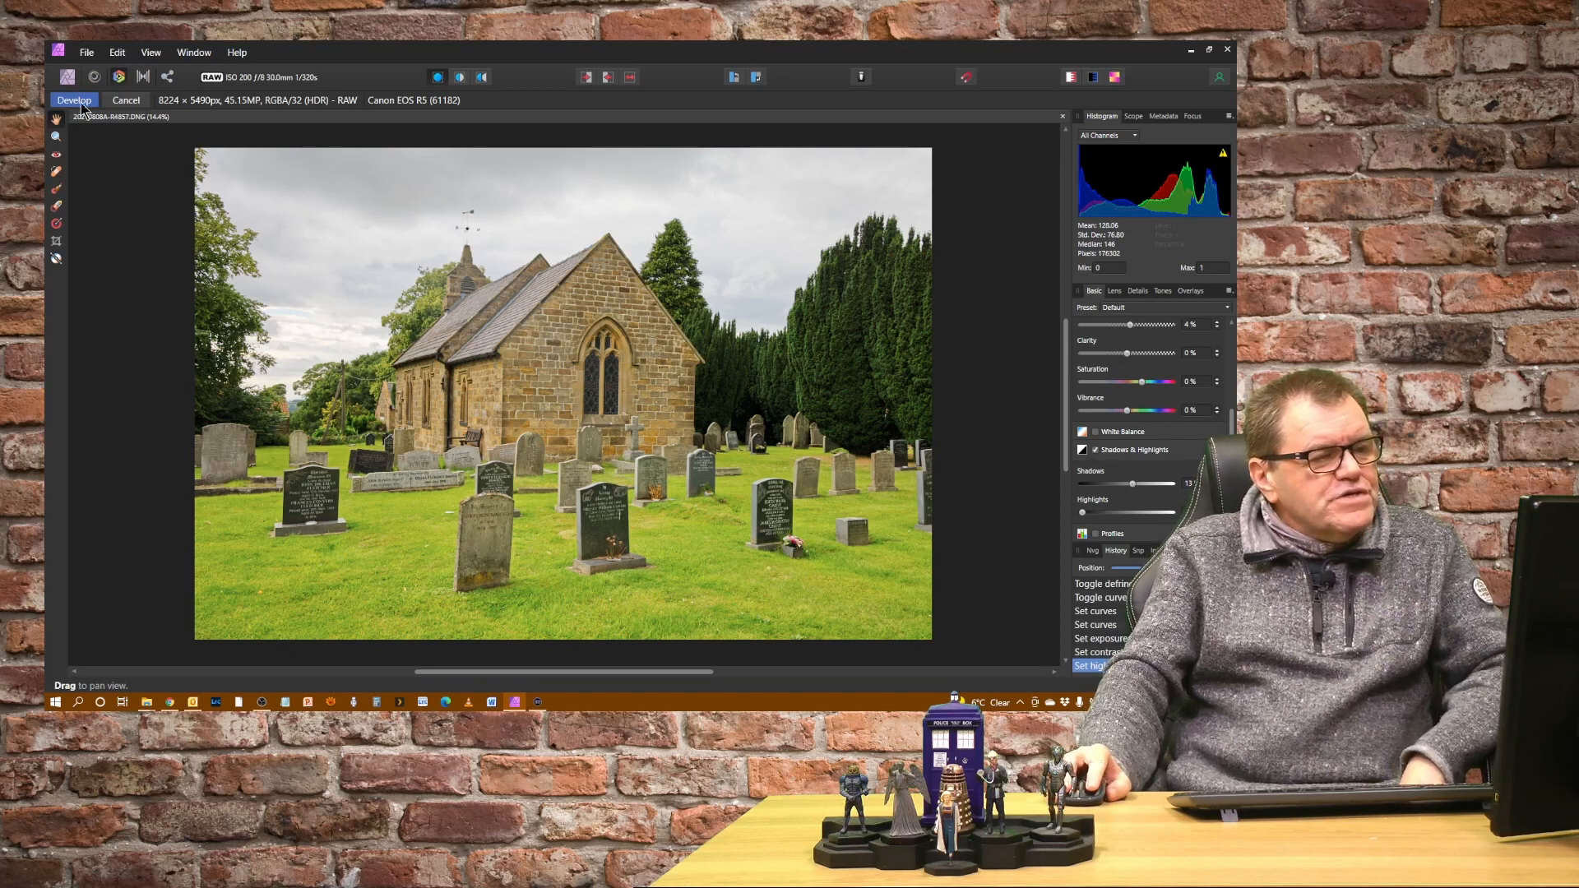
left_click(87, 55)
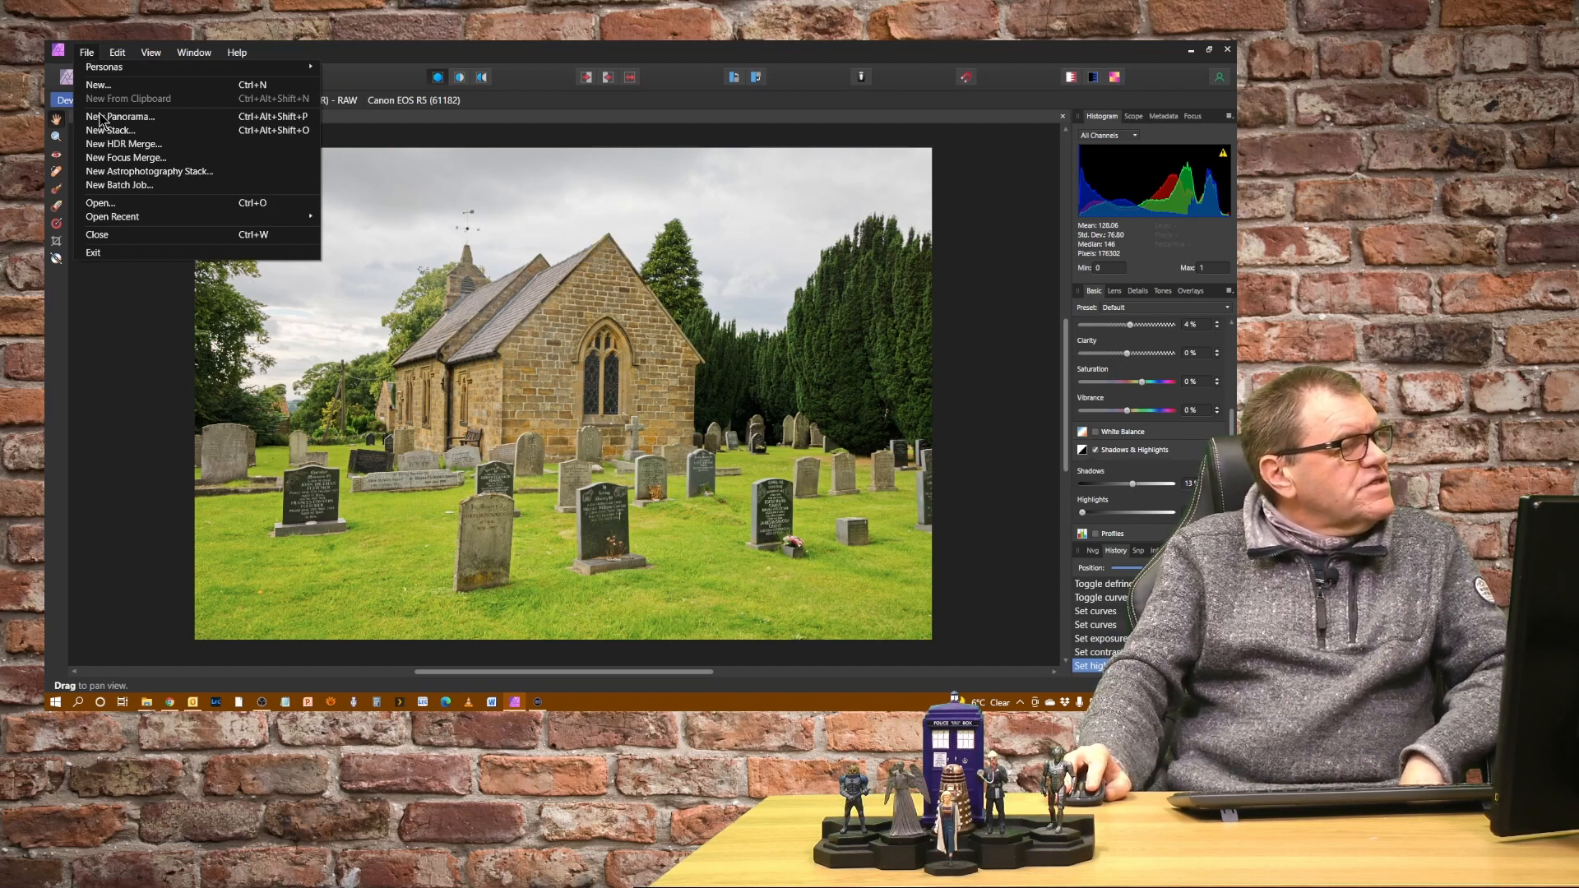
mouse_move(119, 49)
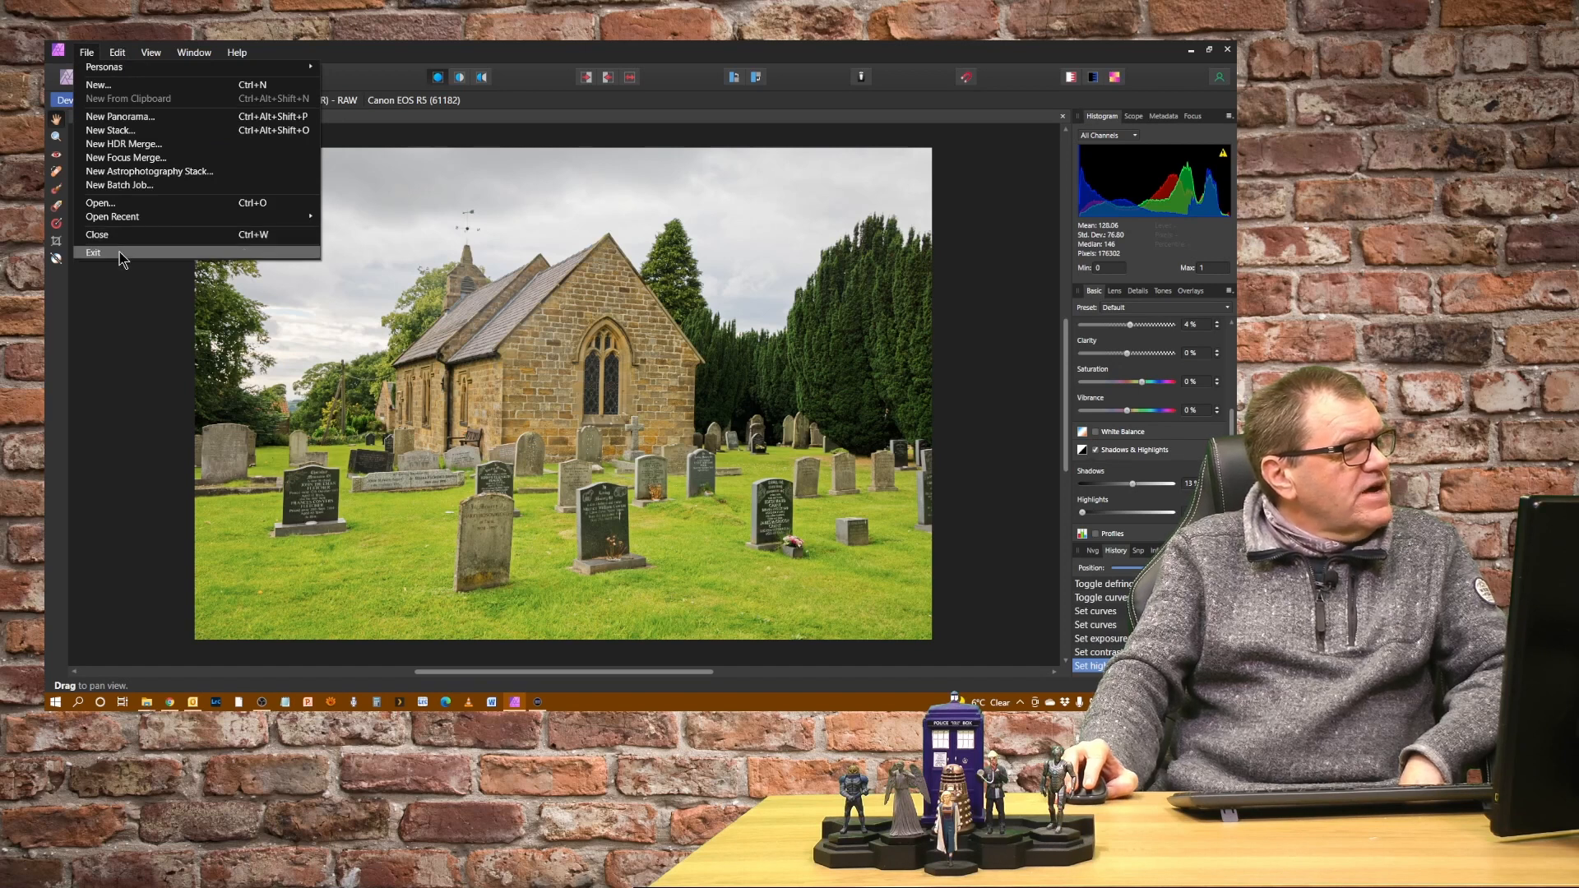
left_click(435, 57)
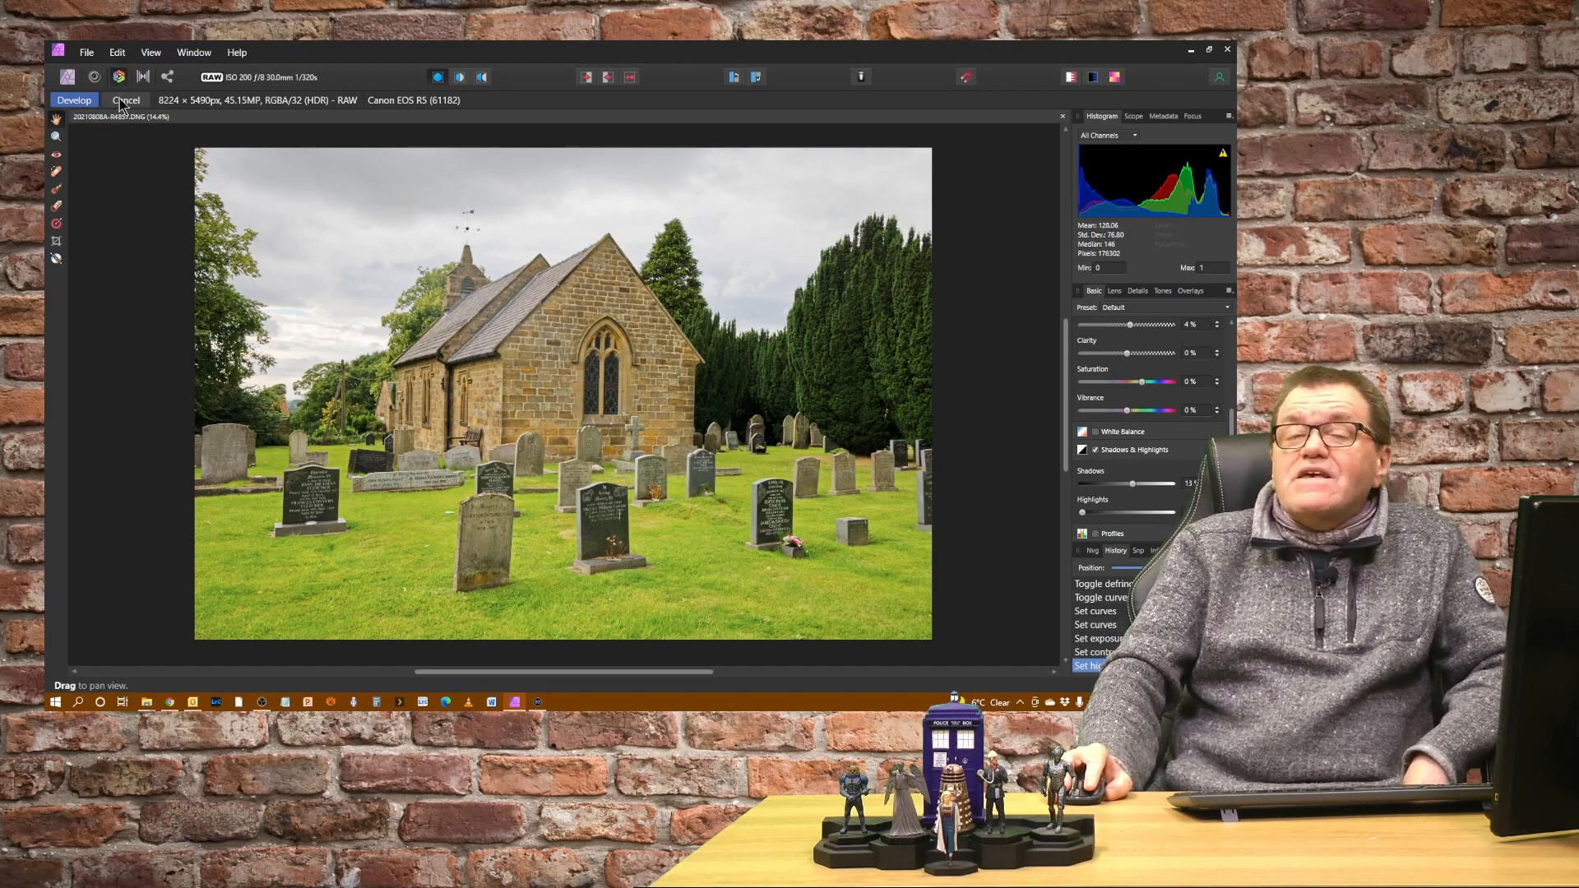
Step: Develop the RAW photo with the current adjustments
left_click(72, 102)
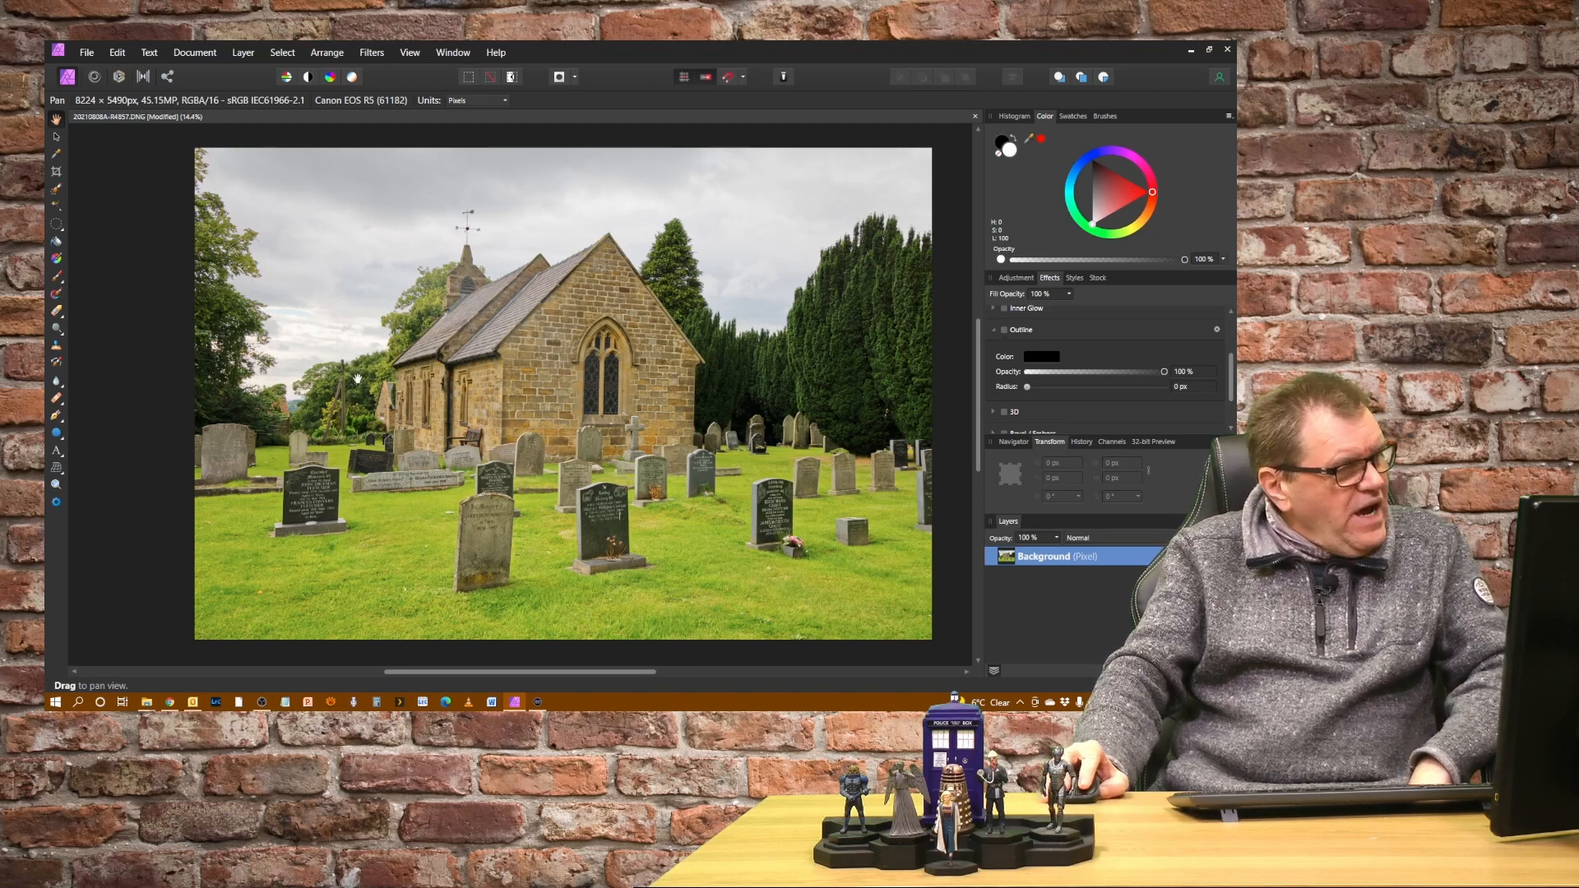
Step: Bring the developed photo back into the Develop persona and cancel out of it without applying changes
left_click(120, 78)
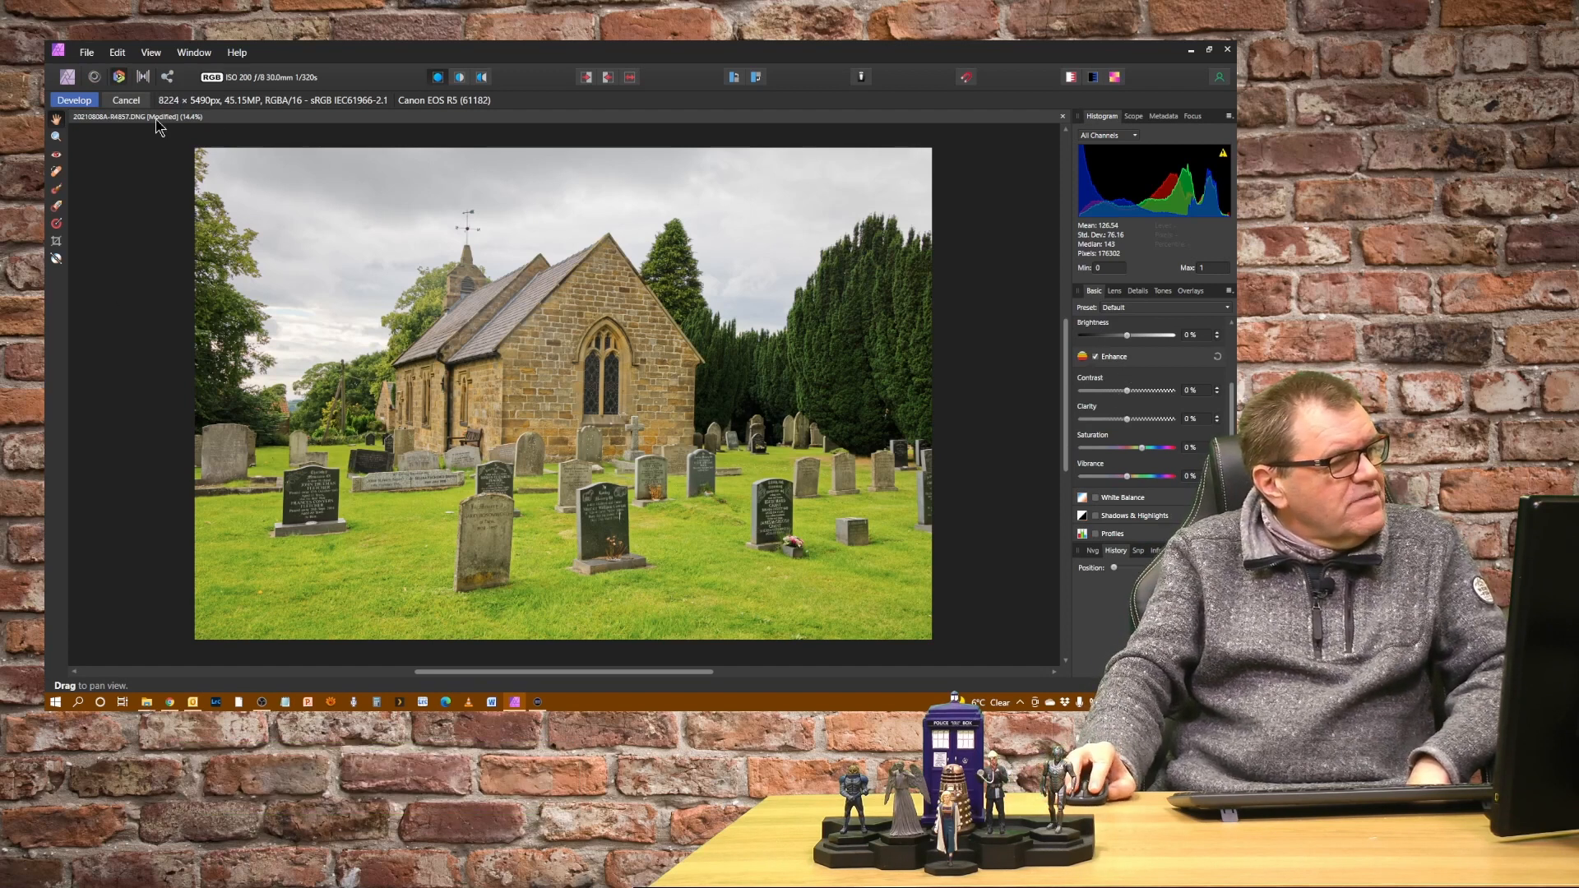
left_click(126, 103)
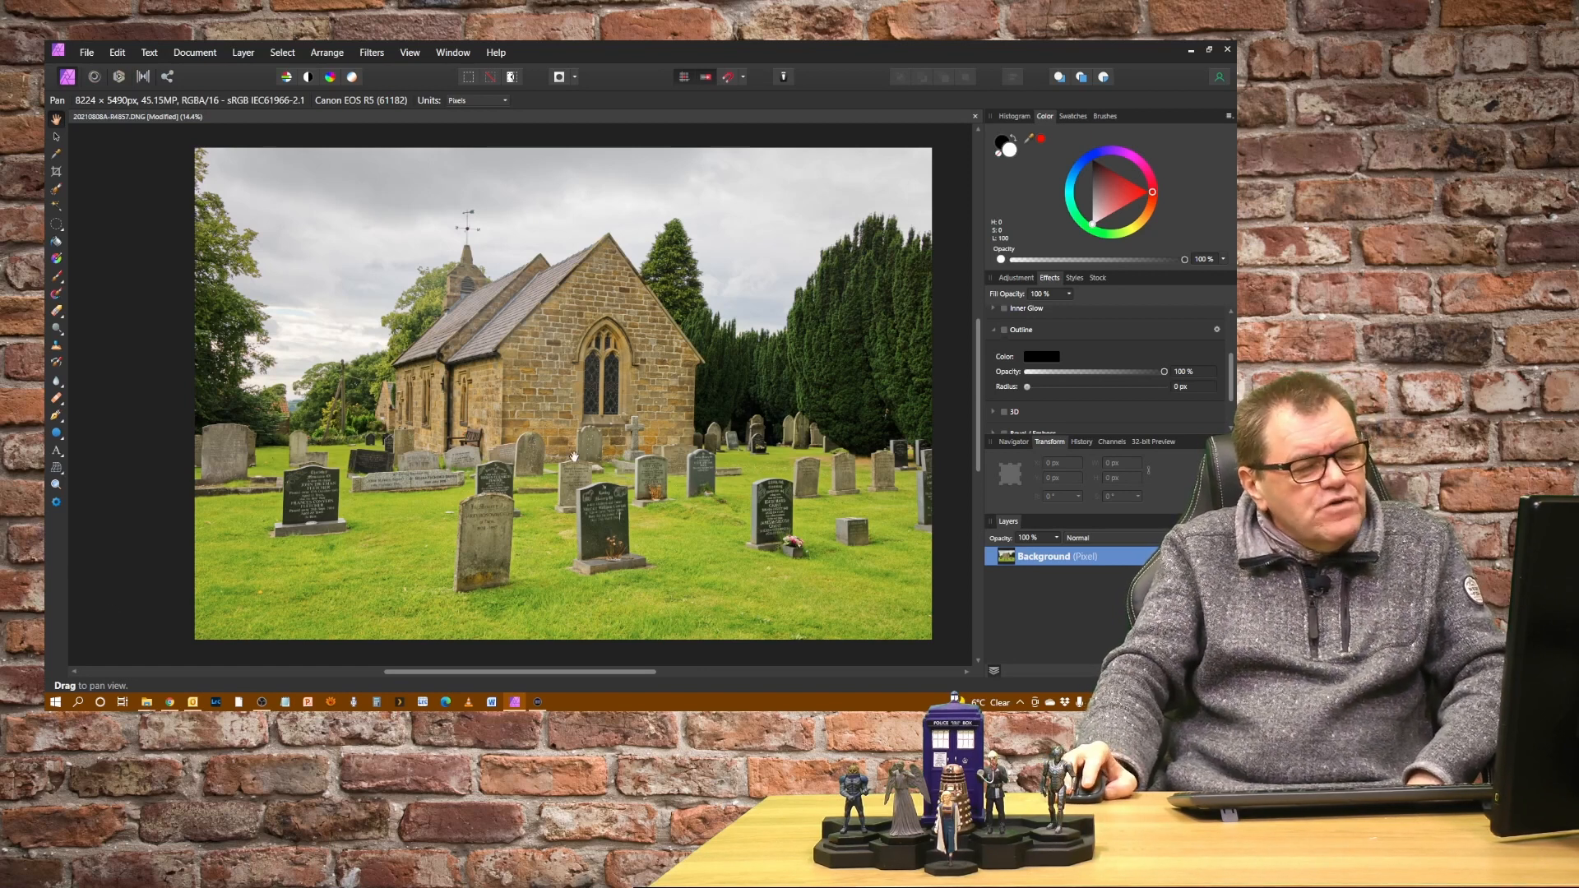
Step: Add a White Balance adjustment layer from the Warm preset and set its white balance to 21 %
left_click(1019, 278)
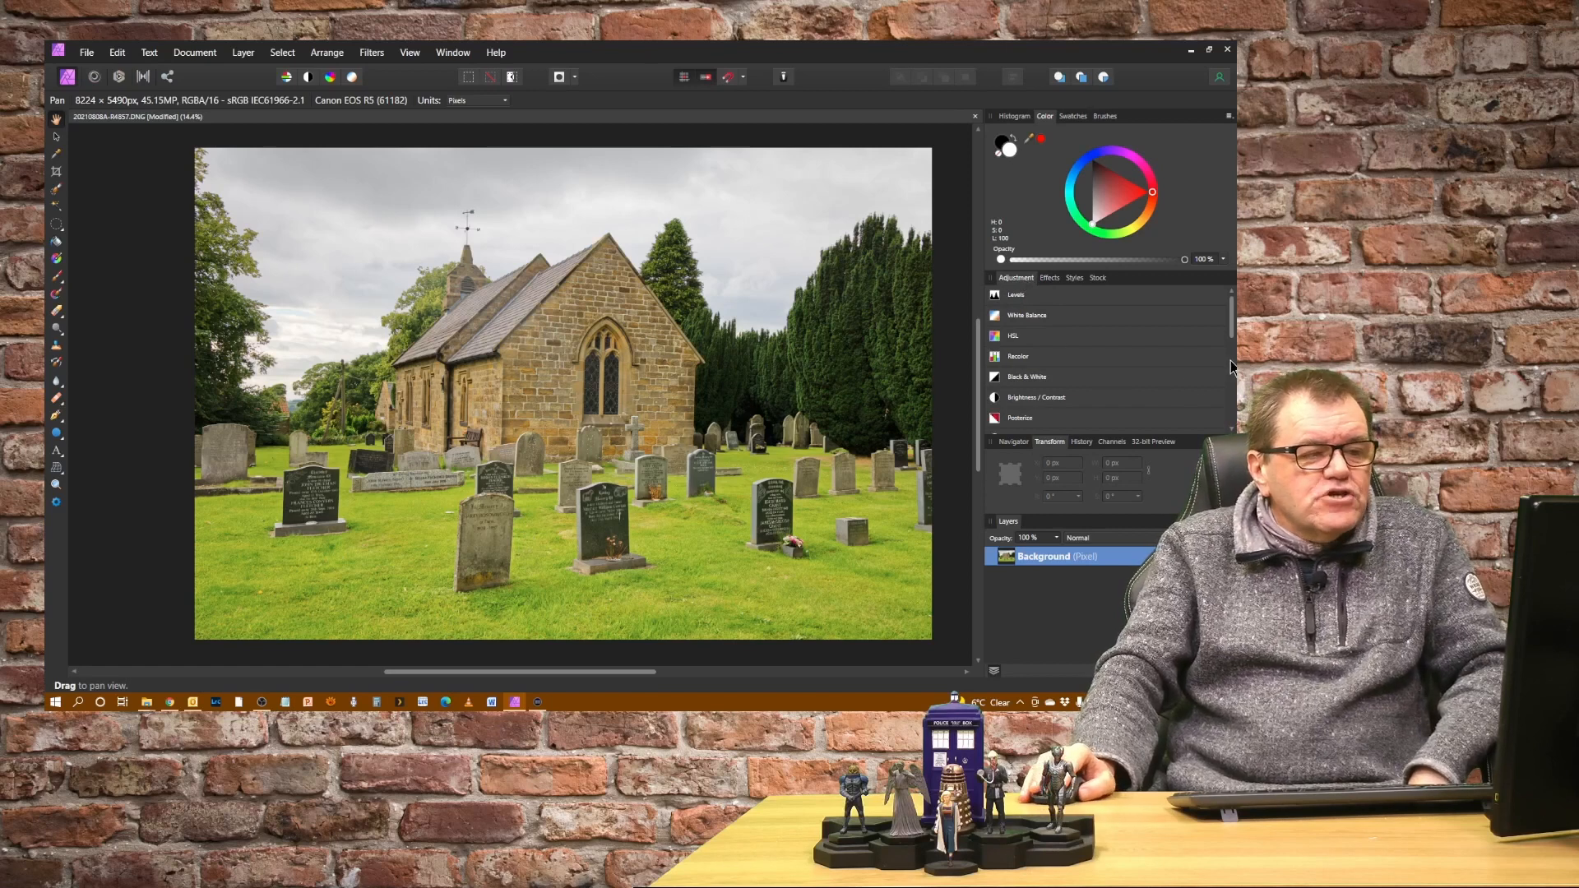
left_click_drag(1231, 333, 1233, 393)
scroll(1069, 354, "up", 10)
left_click(1041, 320)
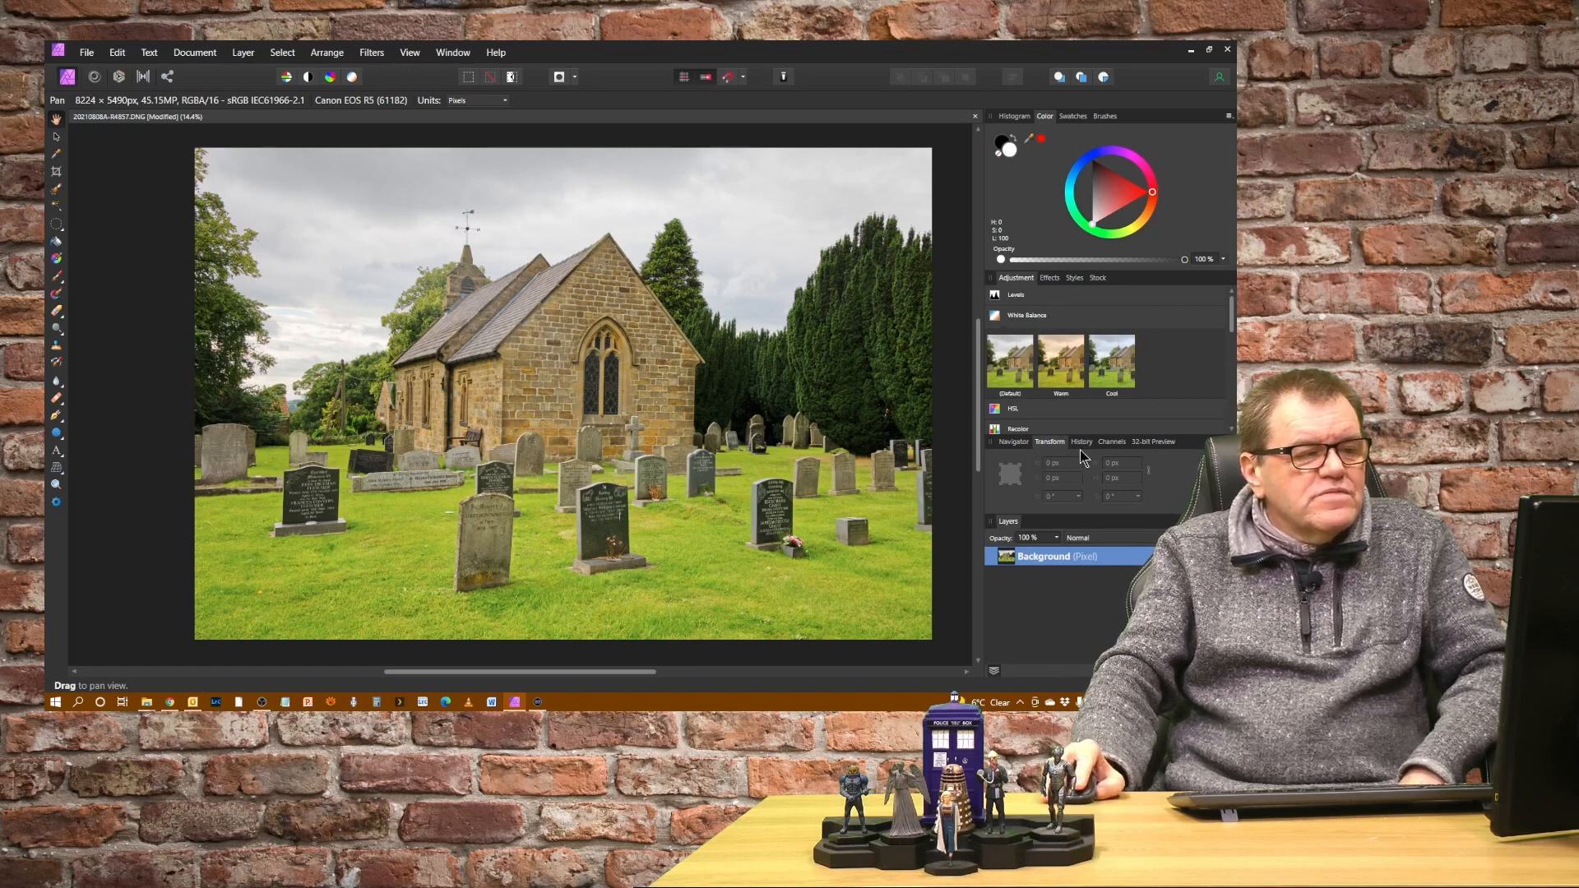
left_click(1064, 365)
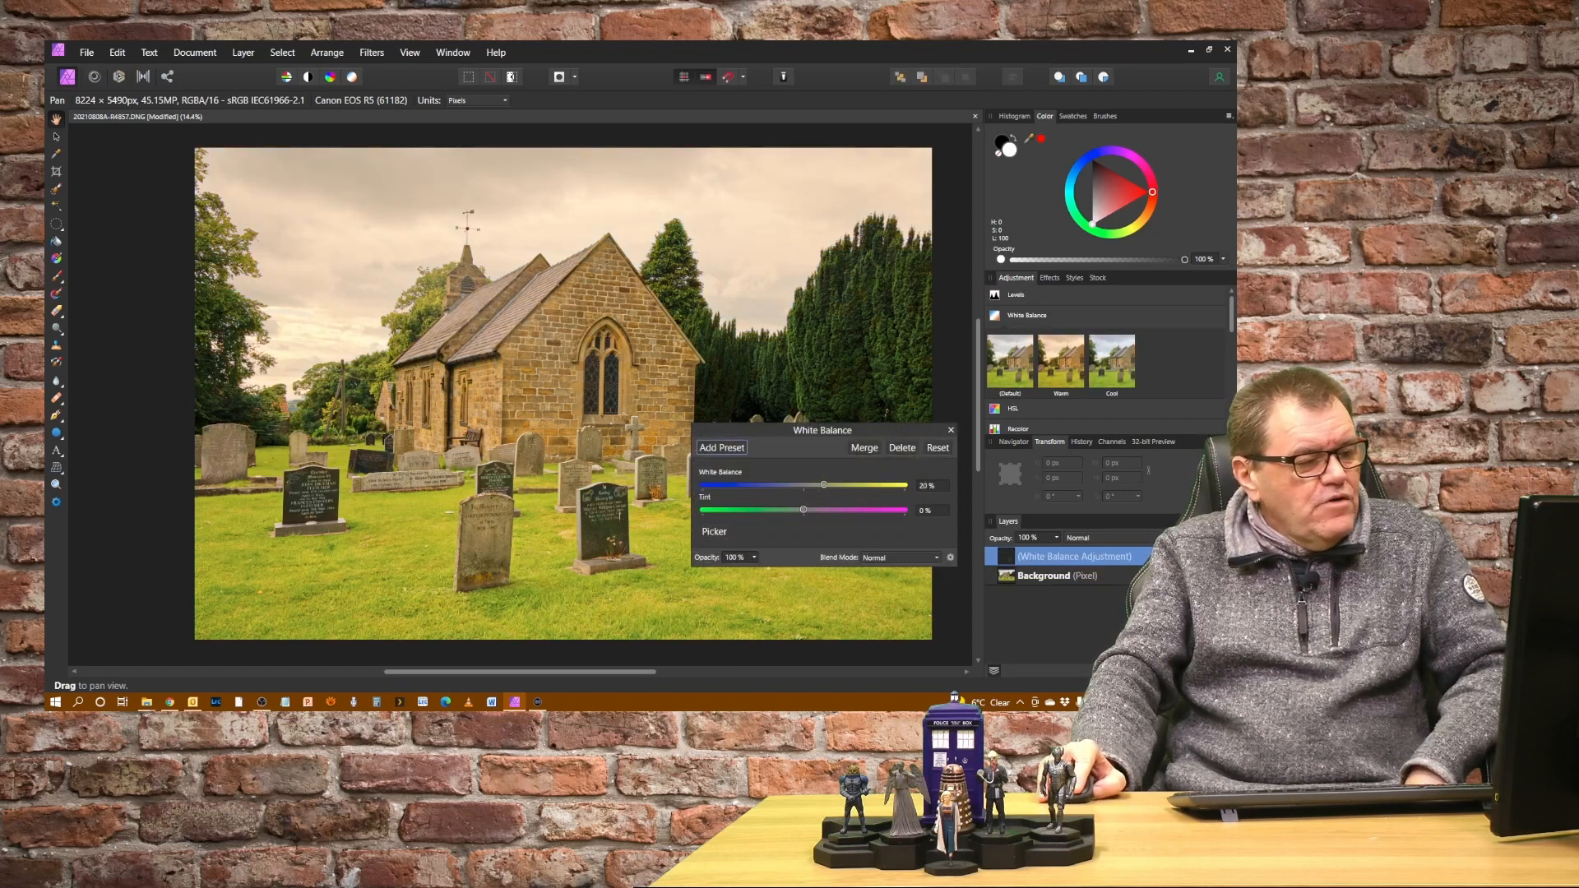
left_click_drag(823, 485, 792, 492)
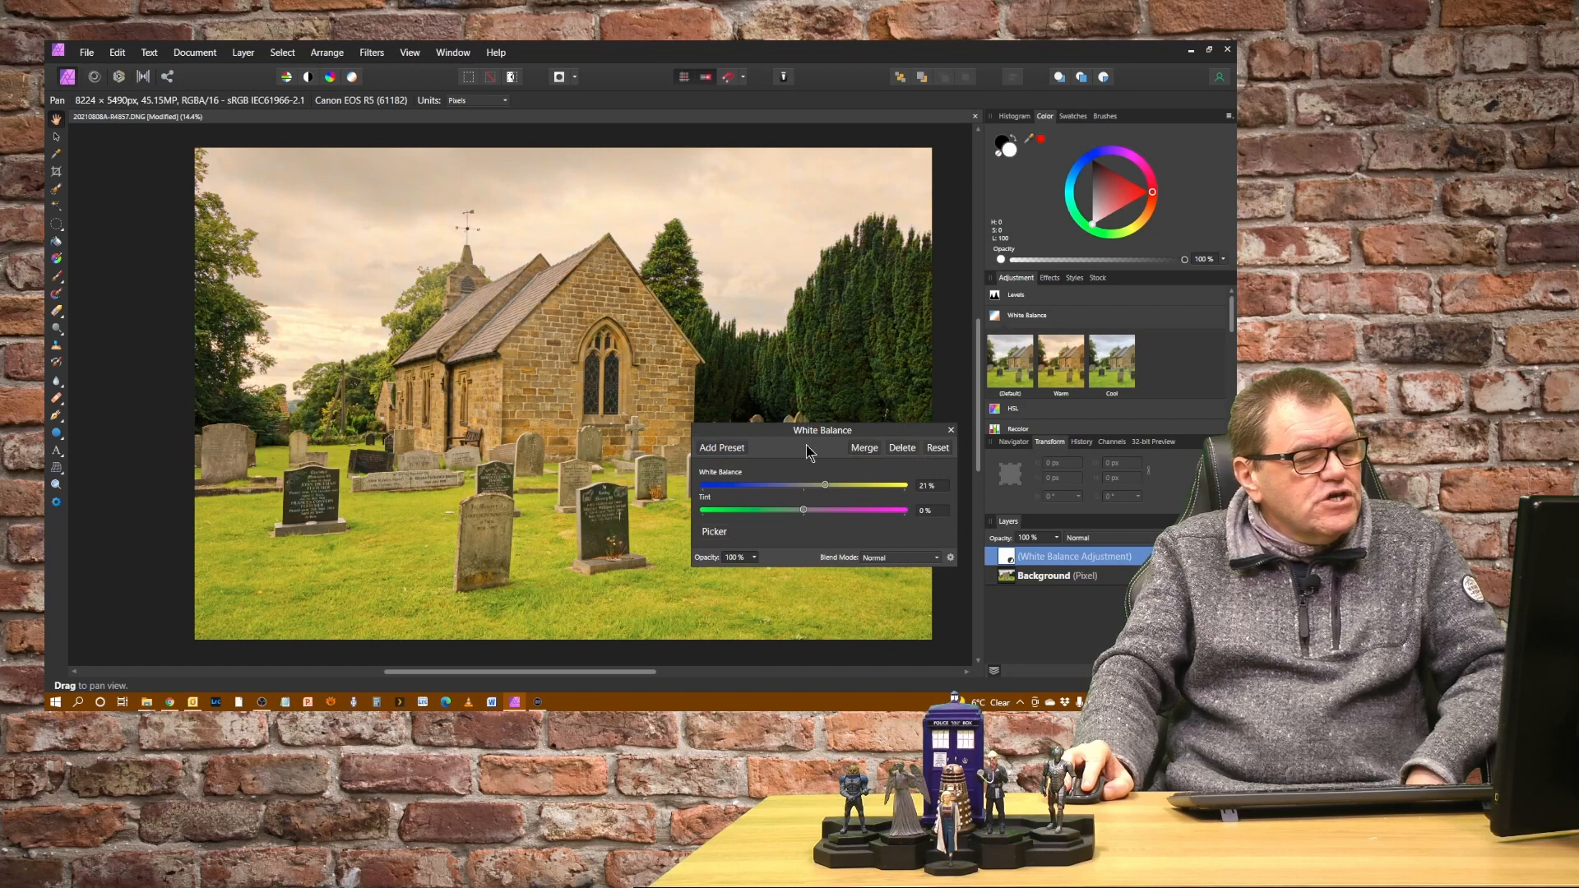
left_click(951, 429)
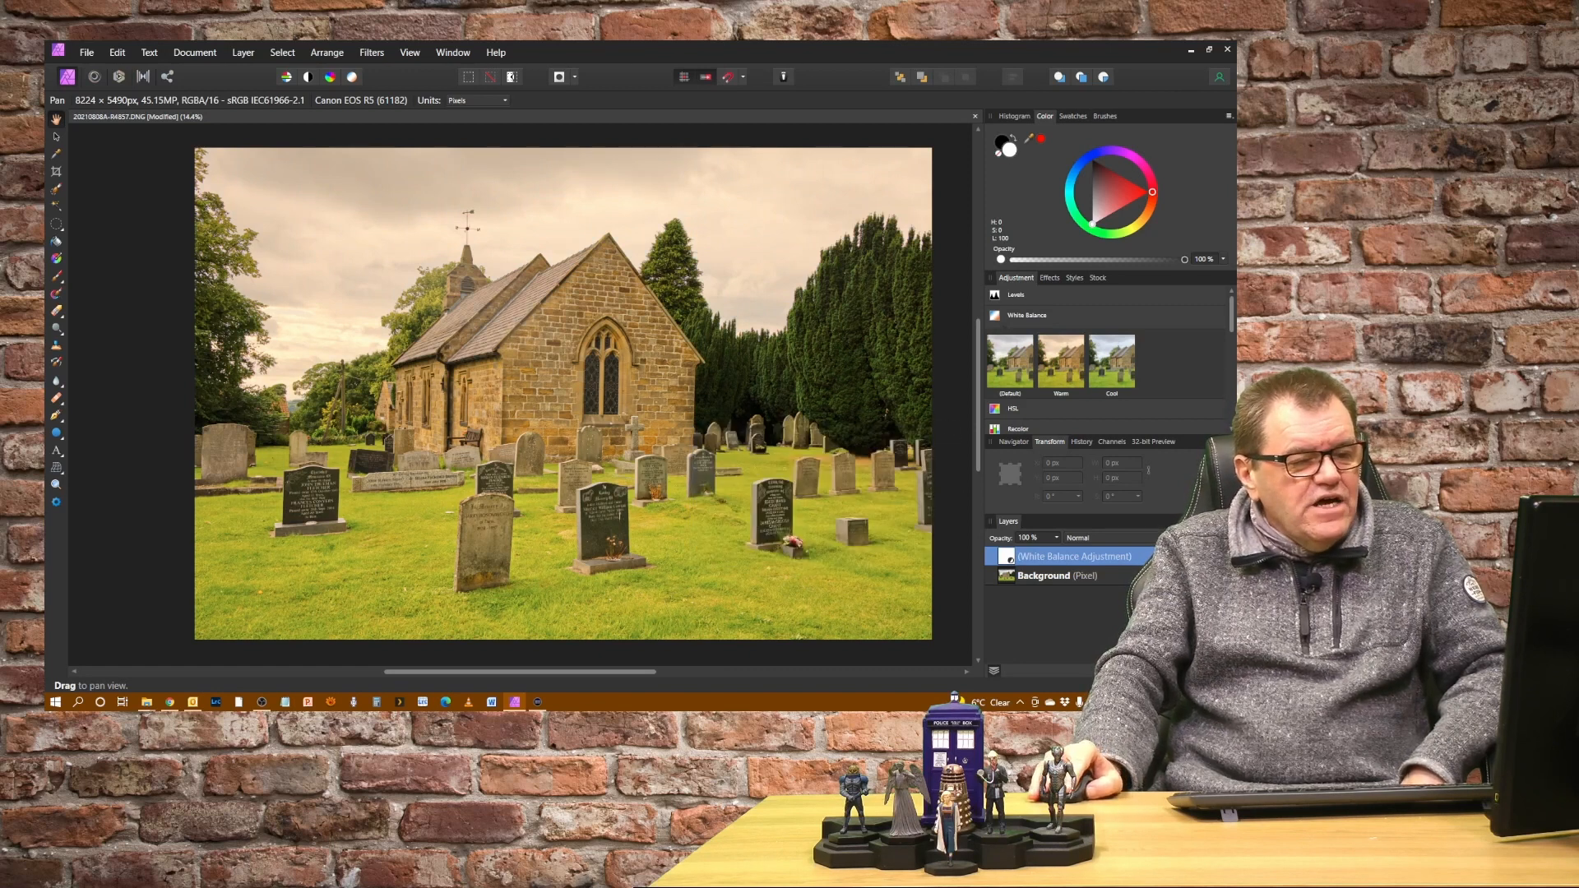
Step: Reopen the White Balance adjustment layer and reduce its white balance to 13 %
double_click(996, 563)
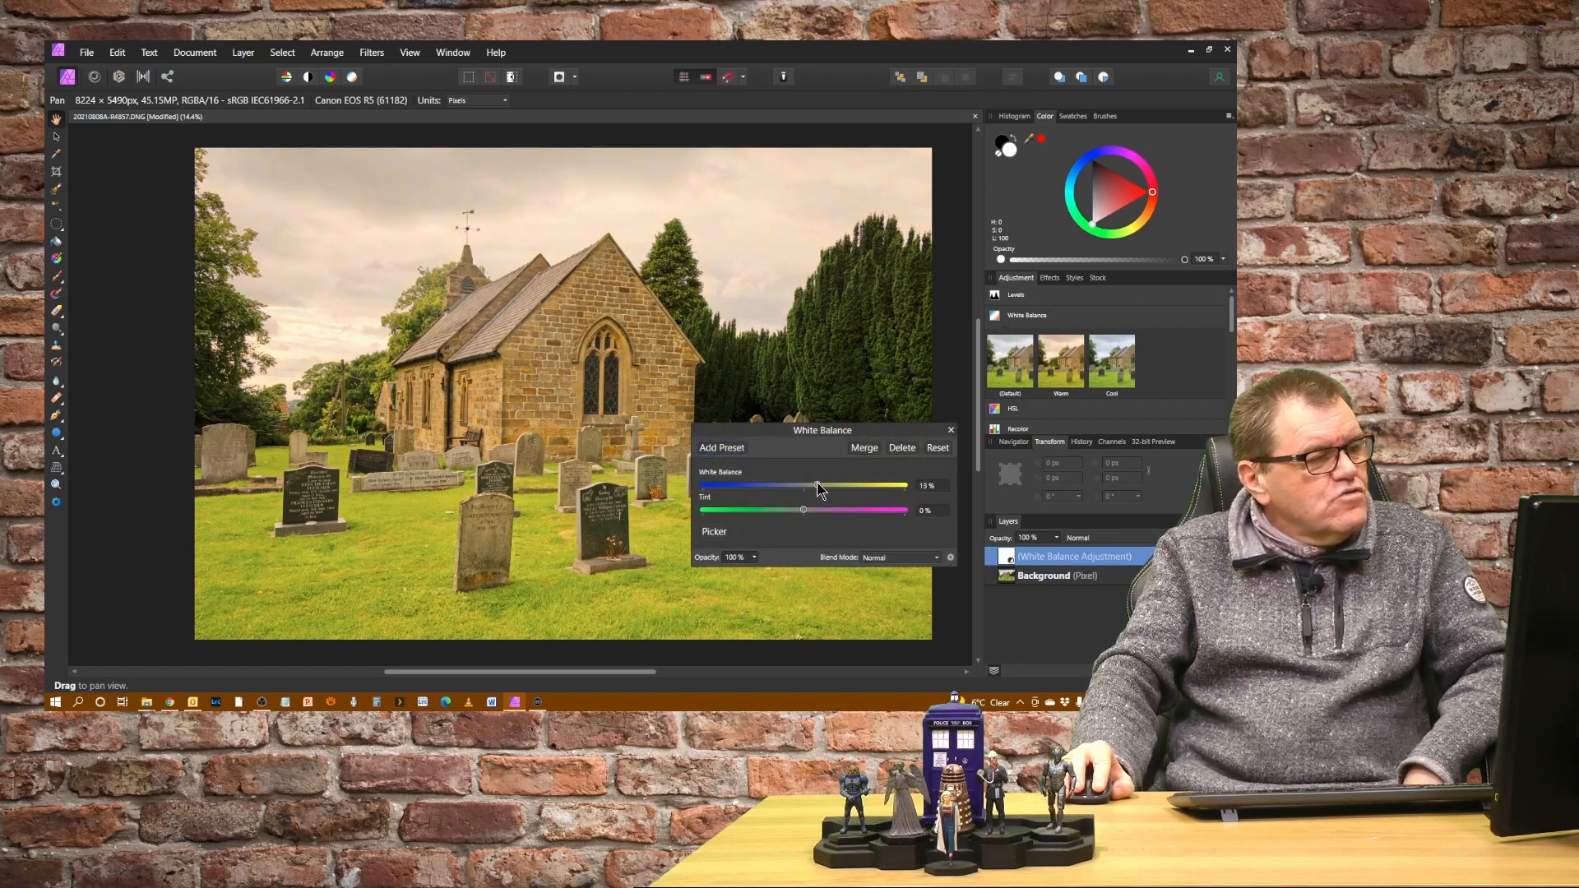
left_click(950, 430)
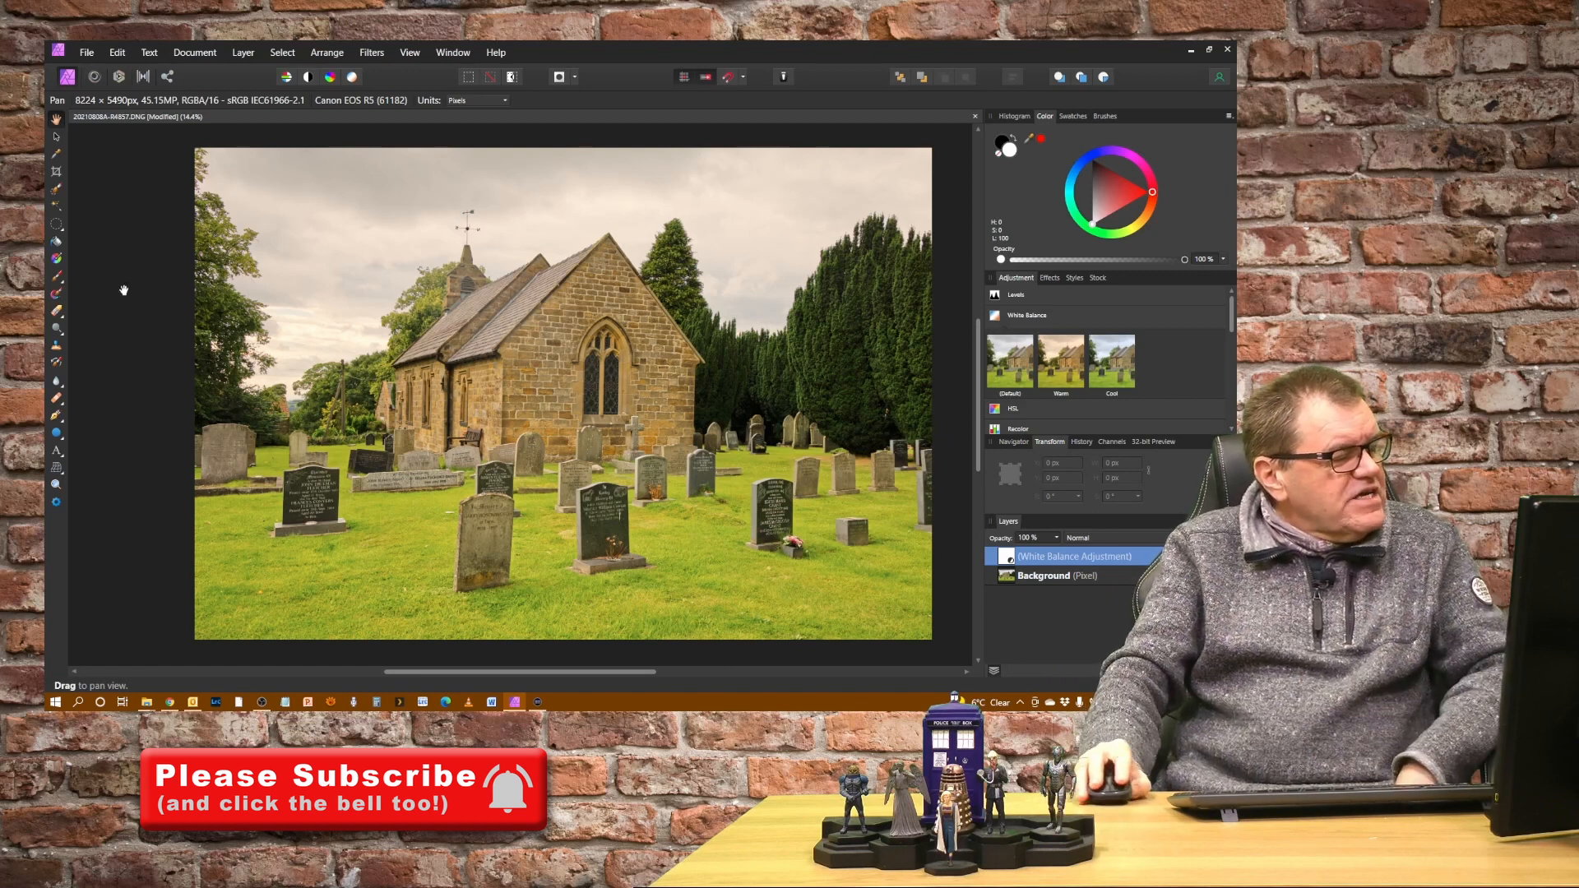
Step: Save the photo as 20210808A-R4857.afphoto in the 30 Photos folder
left_click(87, 52)
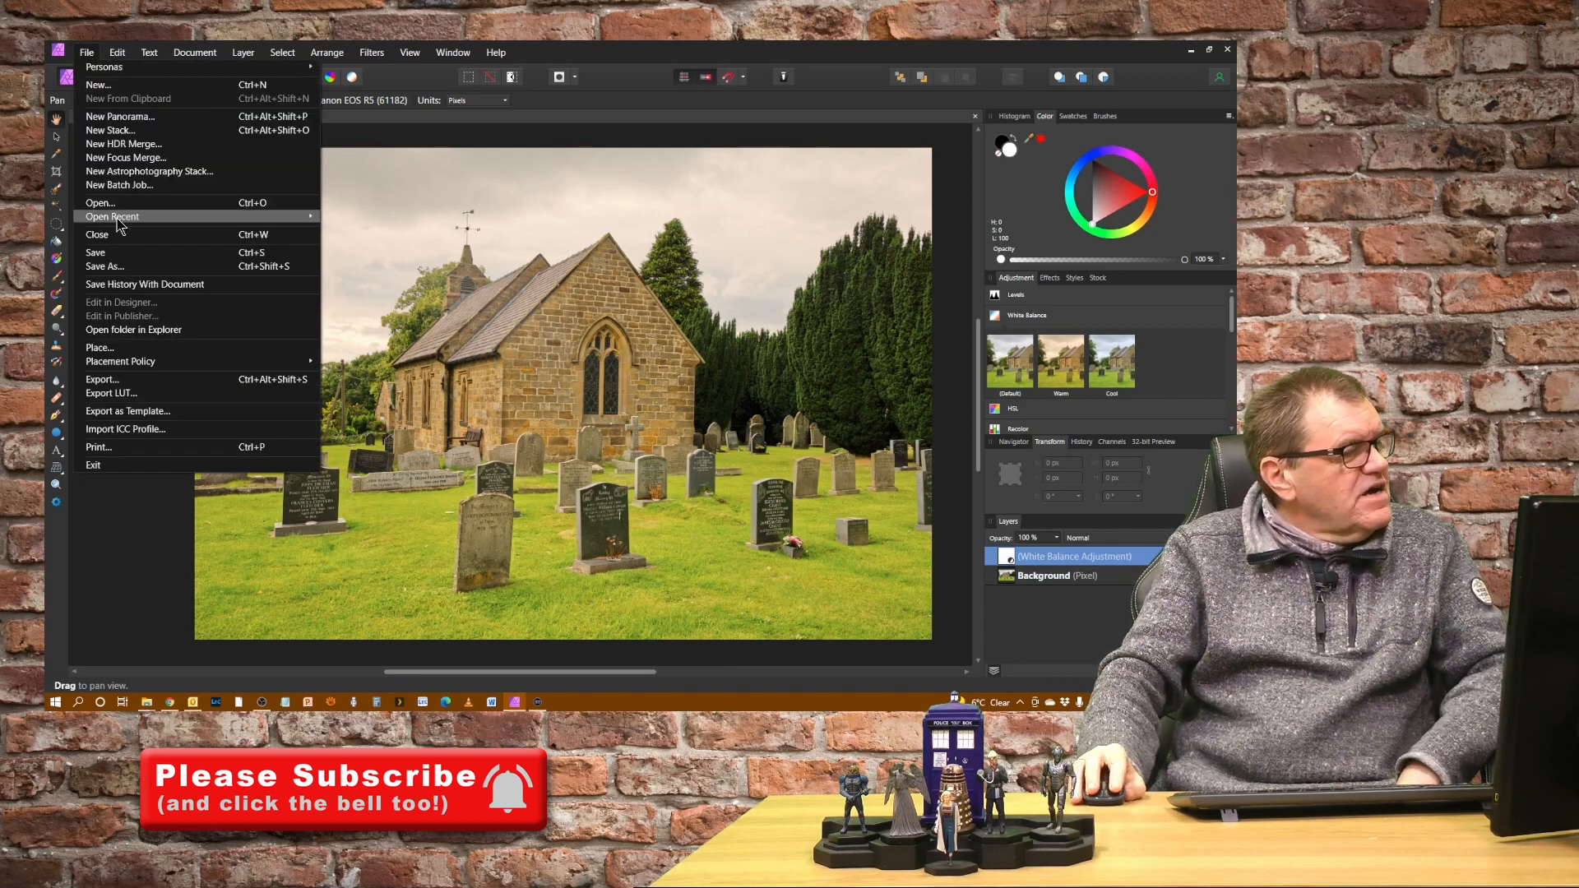
left_click(151, 253)
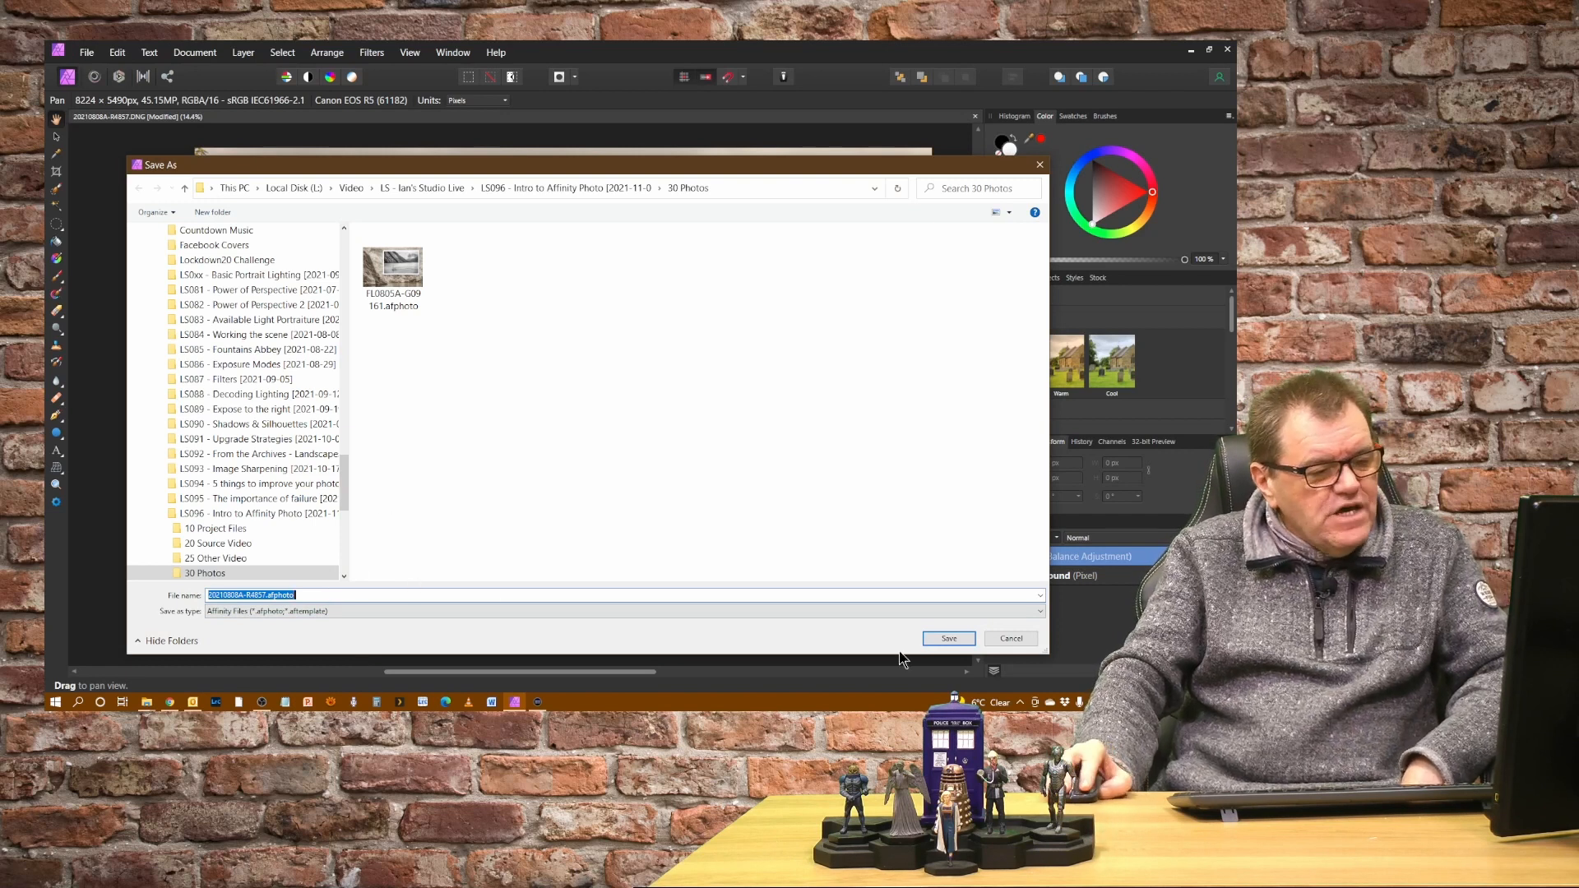
left_click(947, 639)
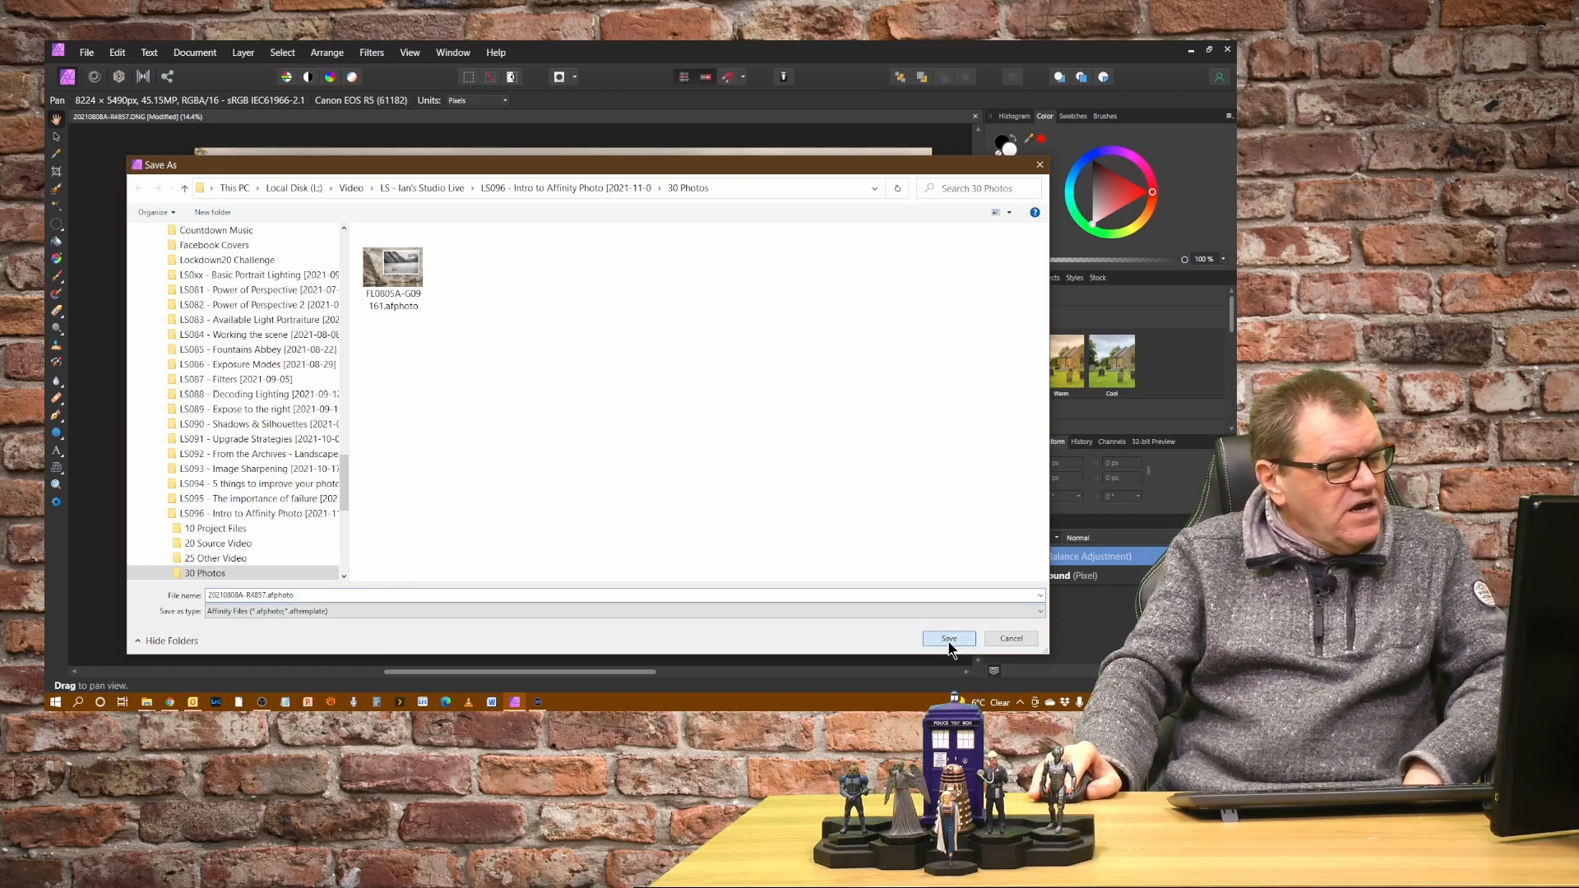